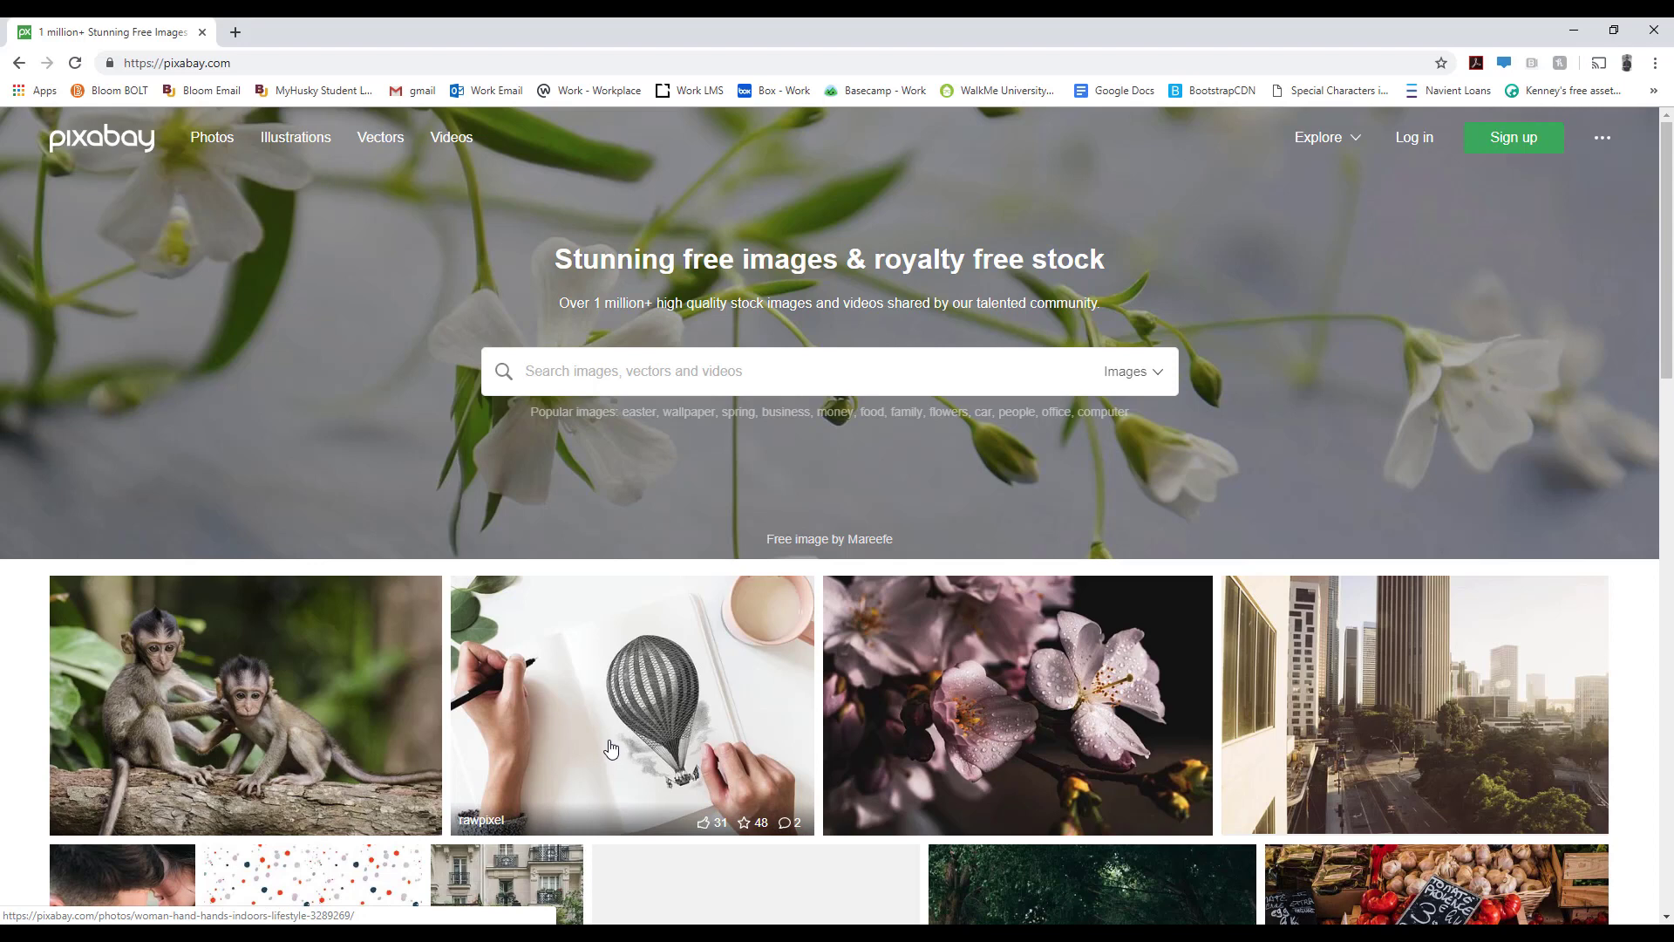
# Search Pixabay for "background" images and open the photo of the white seashell on the beach
pyautogui.write('ba')
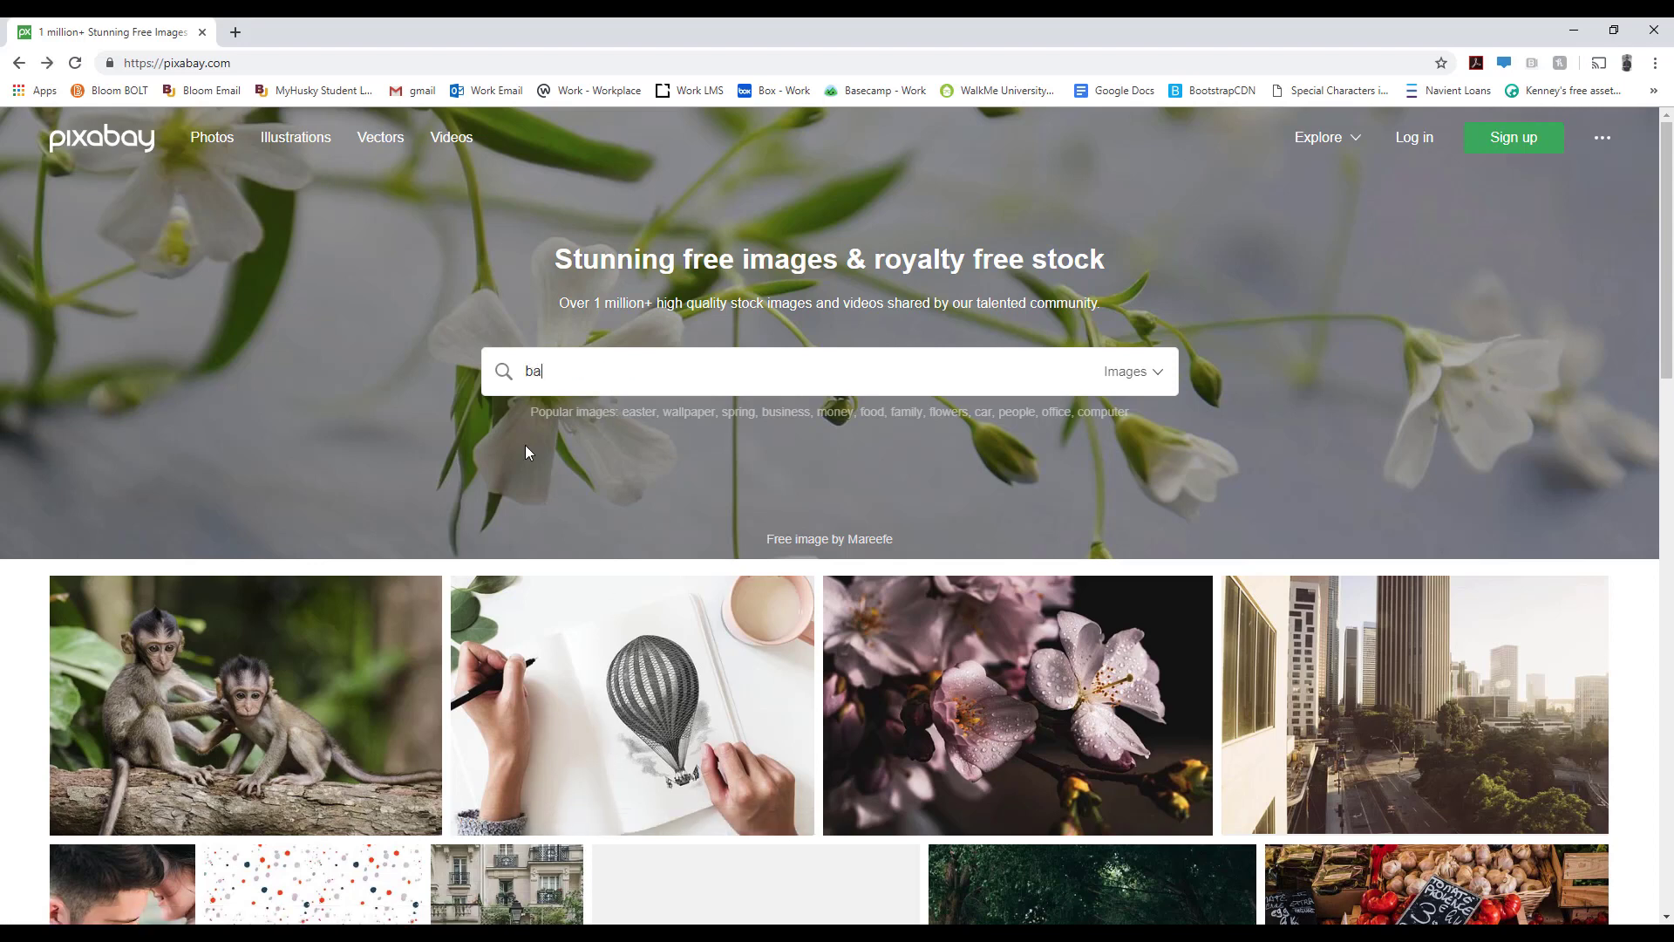
pyautogui.write('ckground')
pyautogui.press('Return')
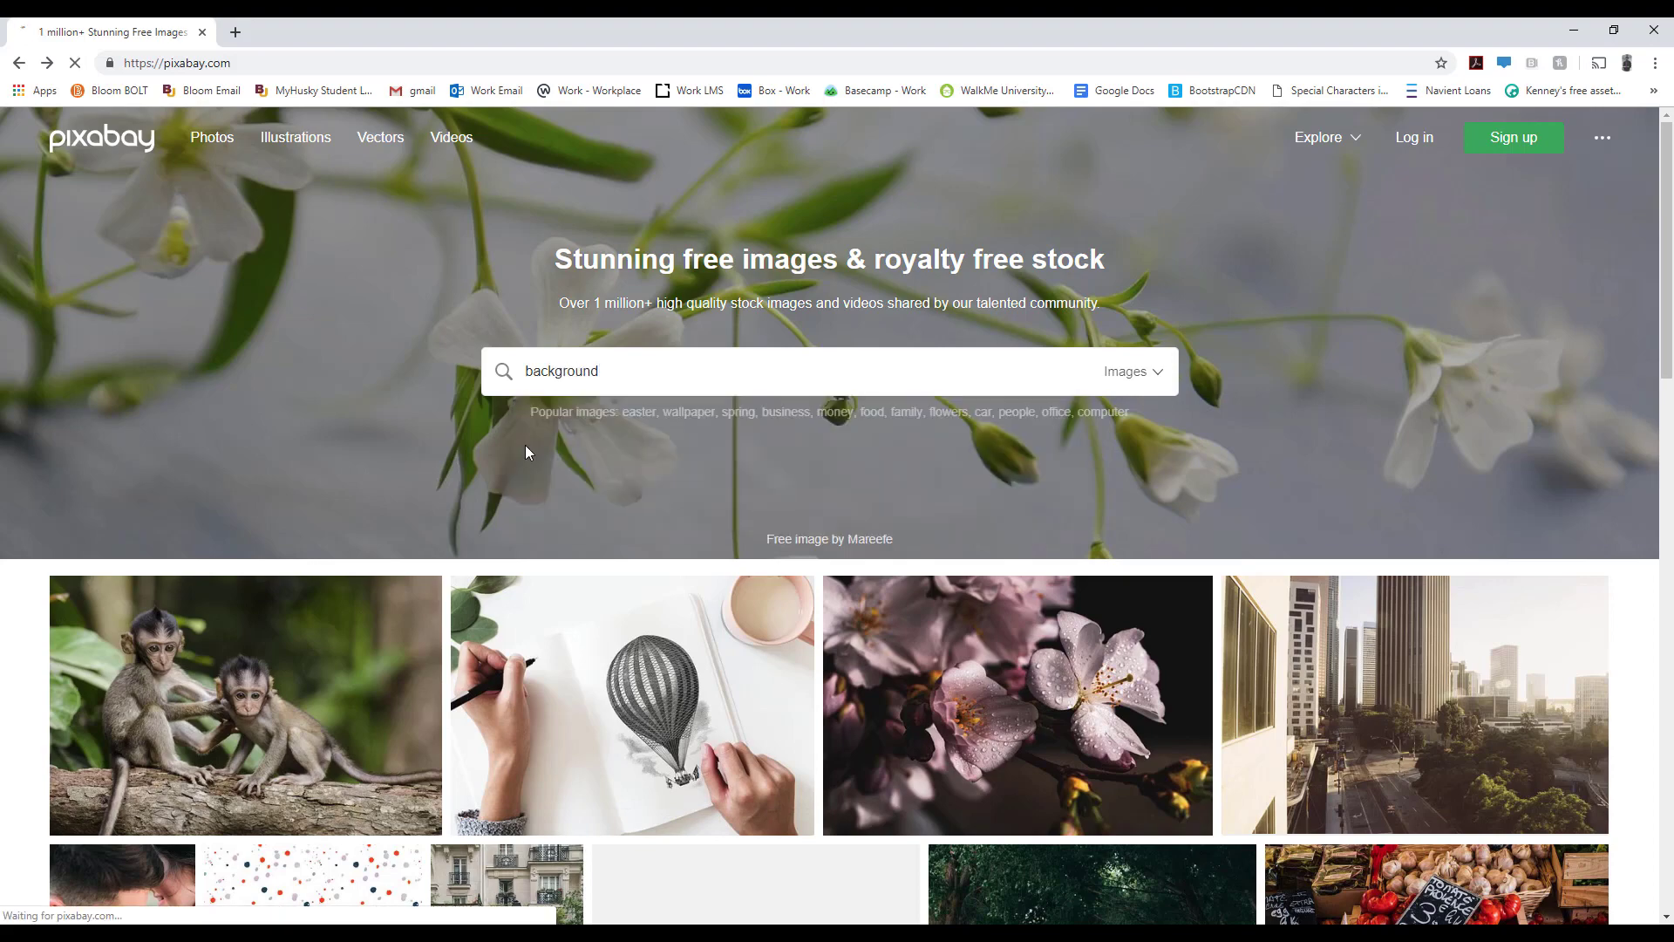
pyautogui.scroll(-4, 525, 451)
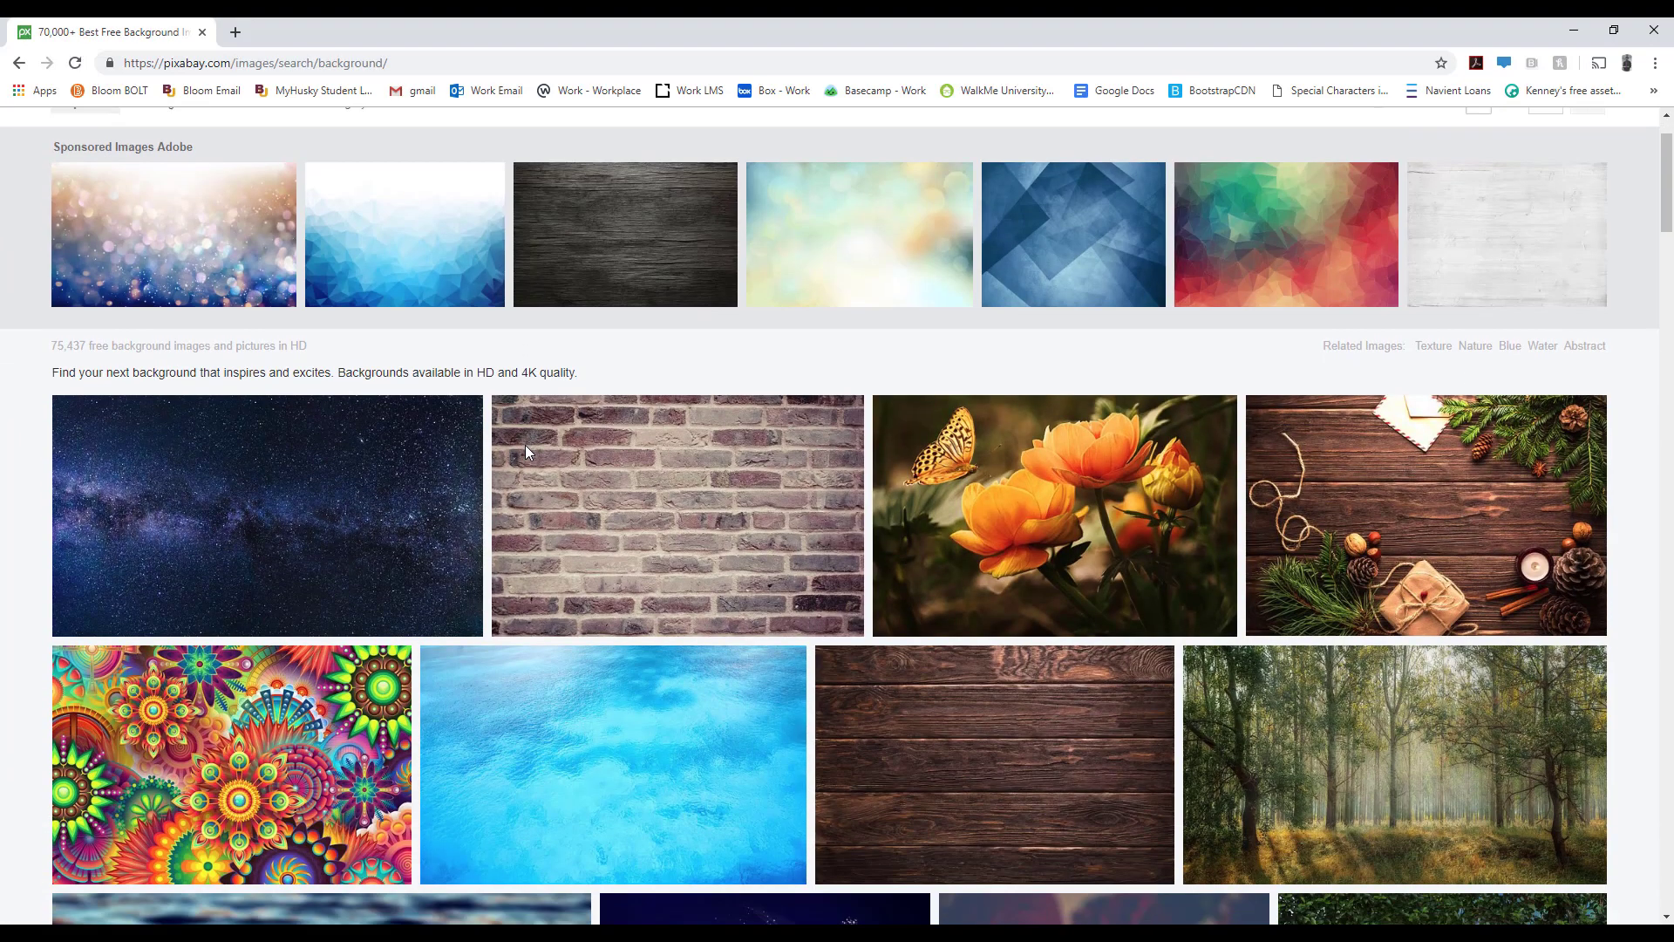
pyautogui.scroll(-15, 525, 451)
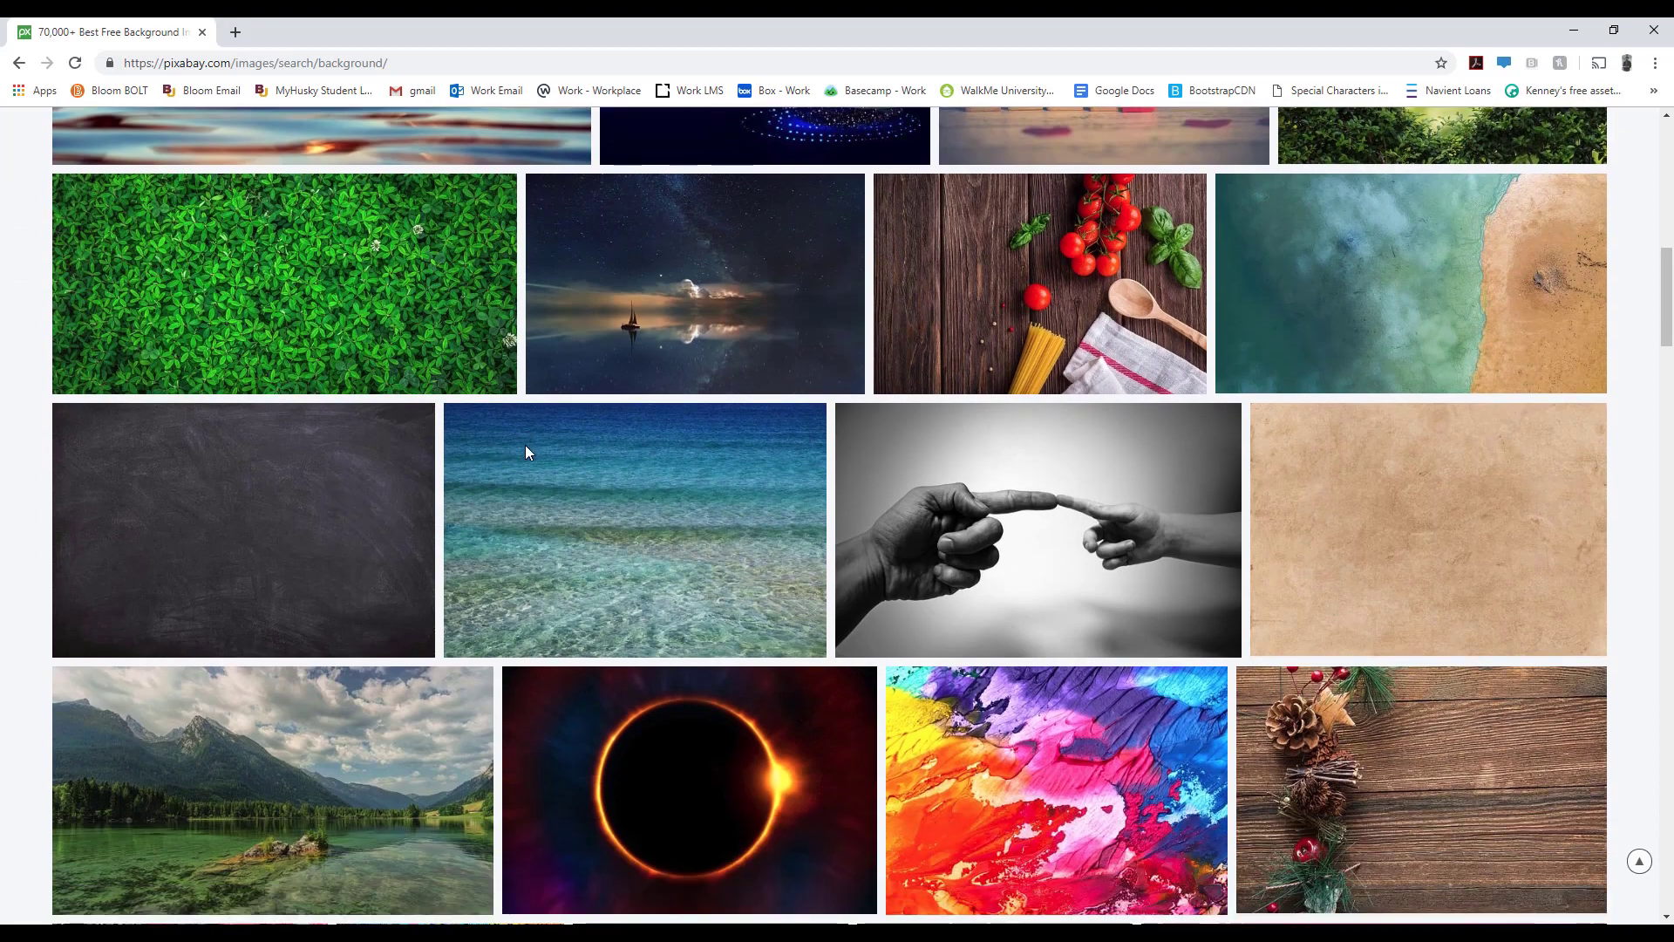
pyautogui.scroll(-13, 525, 452)
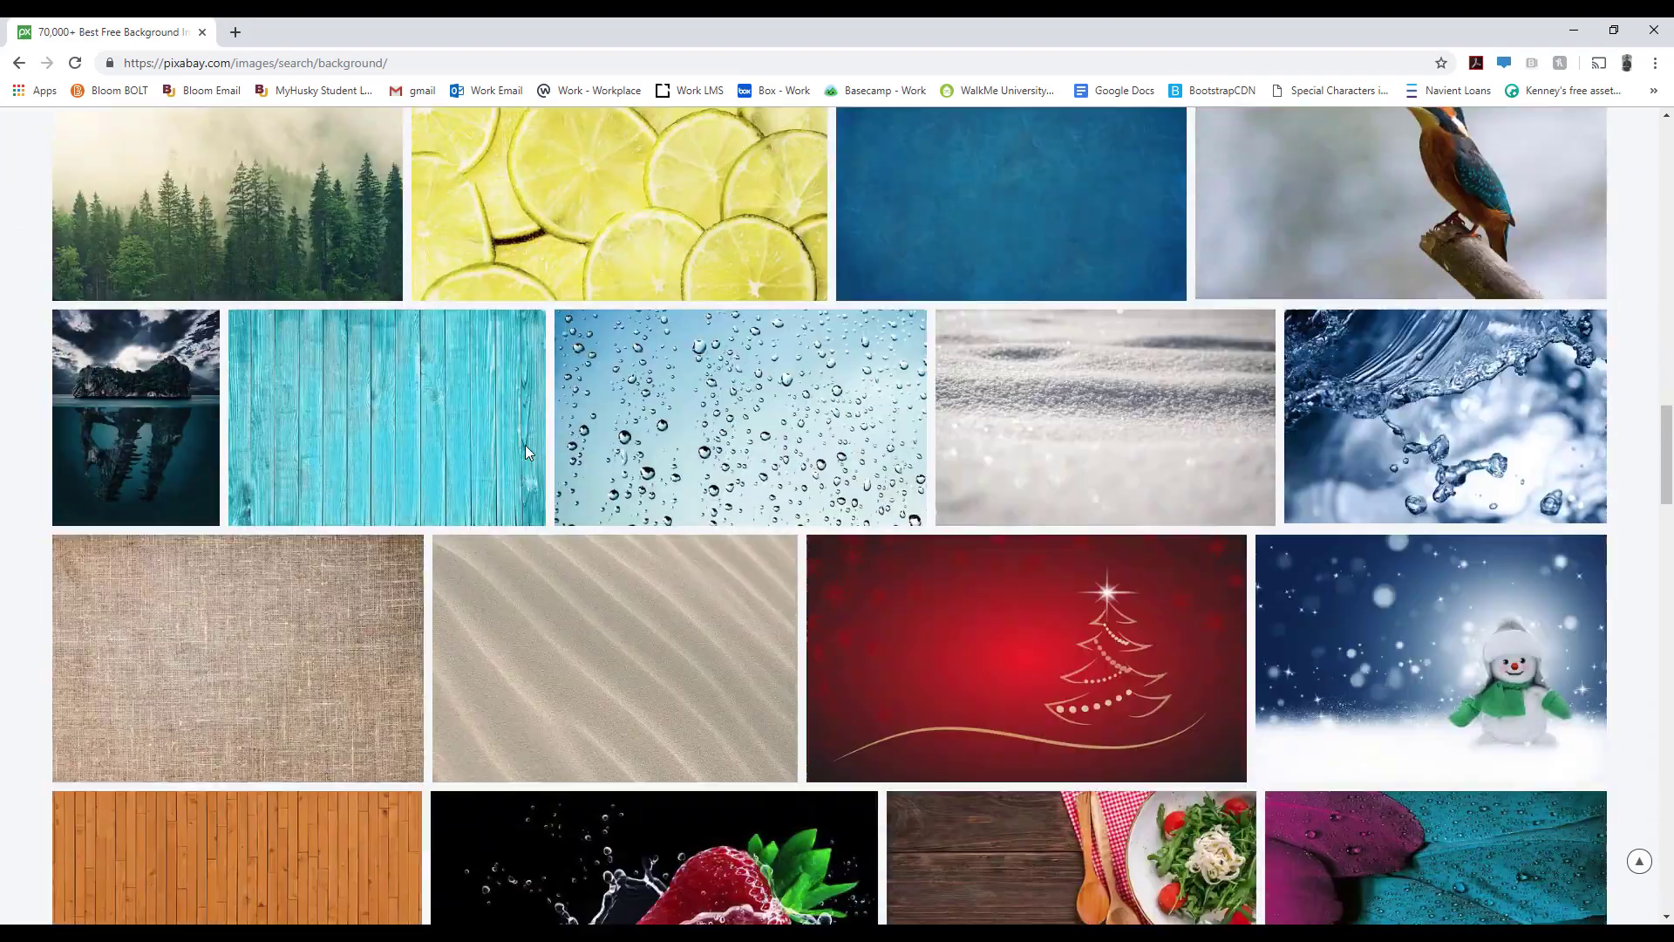
pyautogui.scroll(-7, 524, 452)
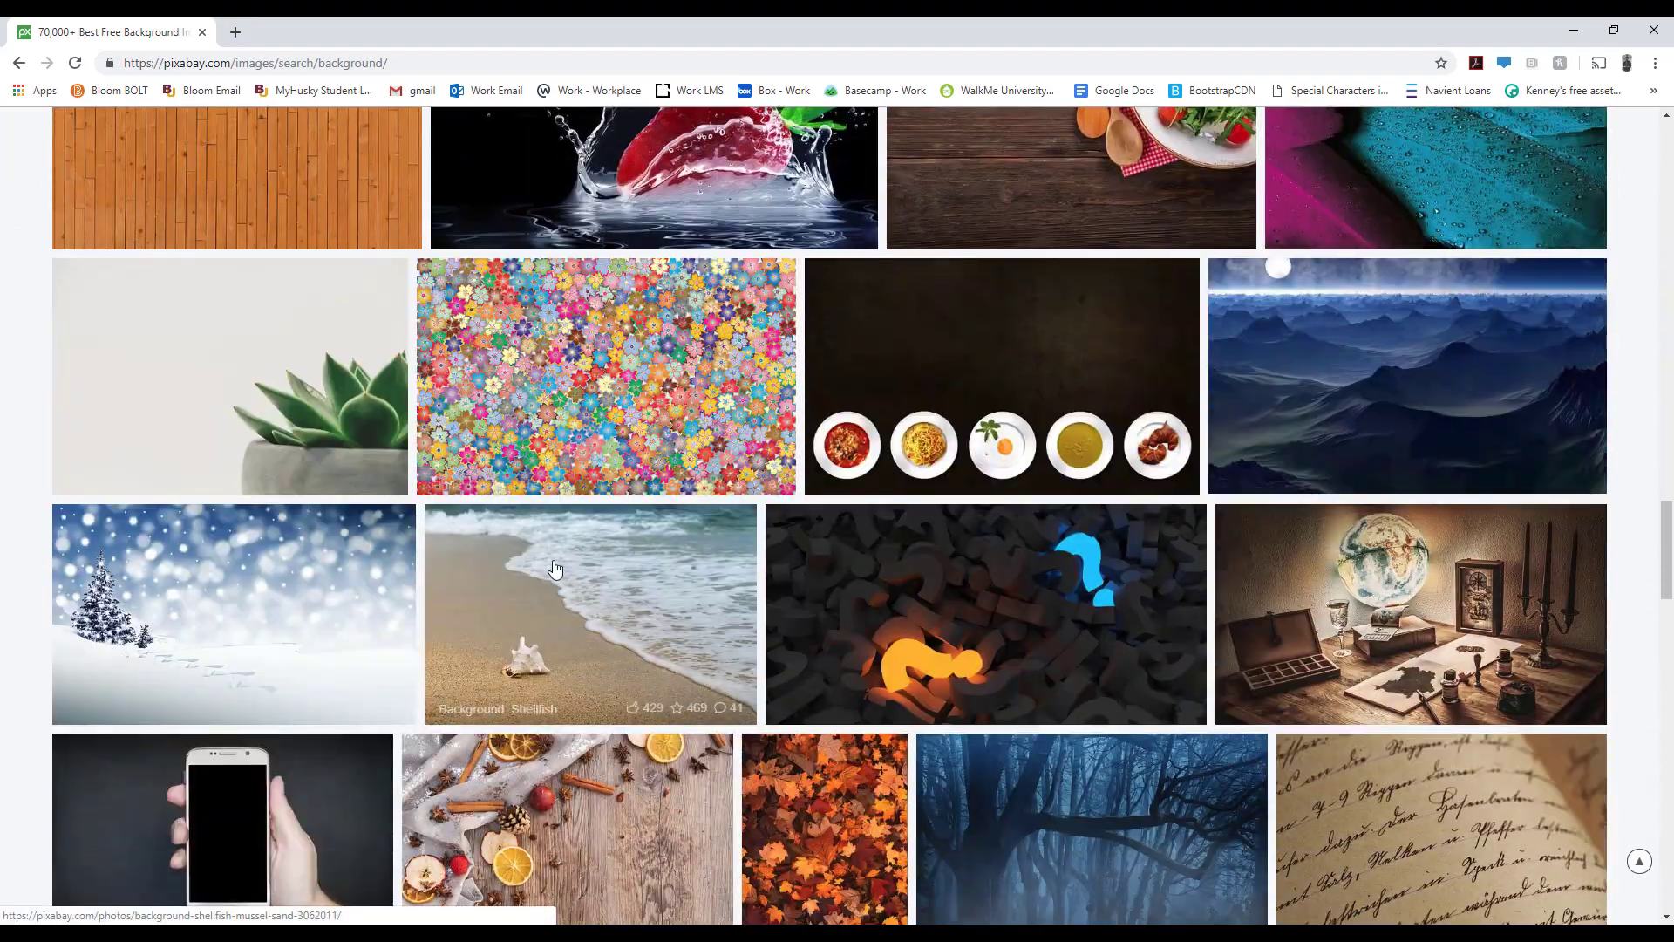
pyautogui.click(554, 568)
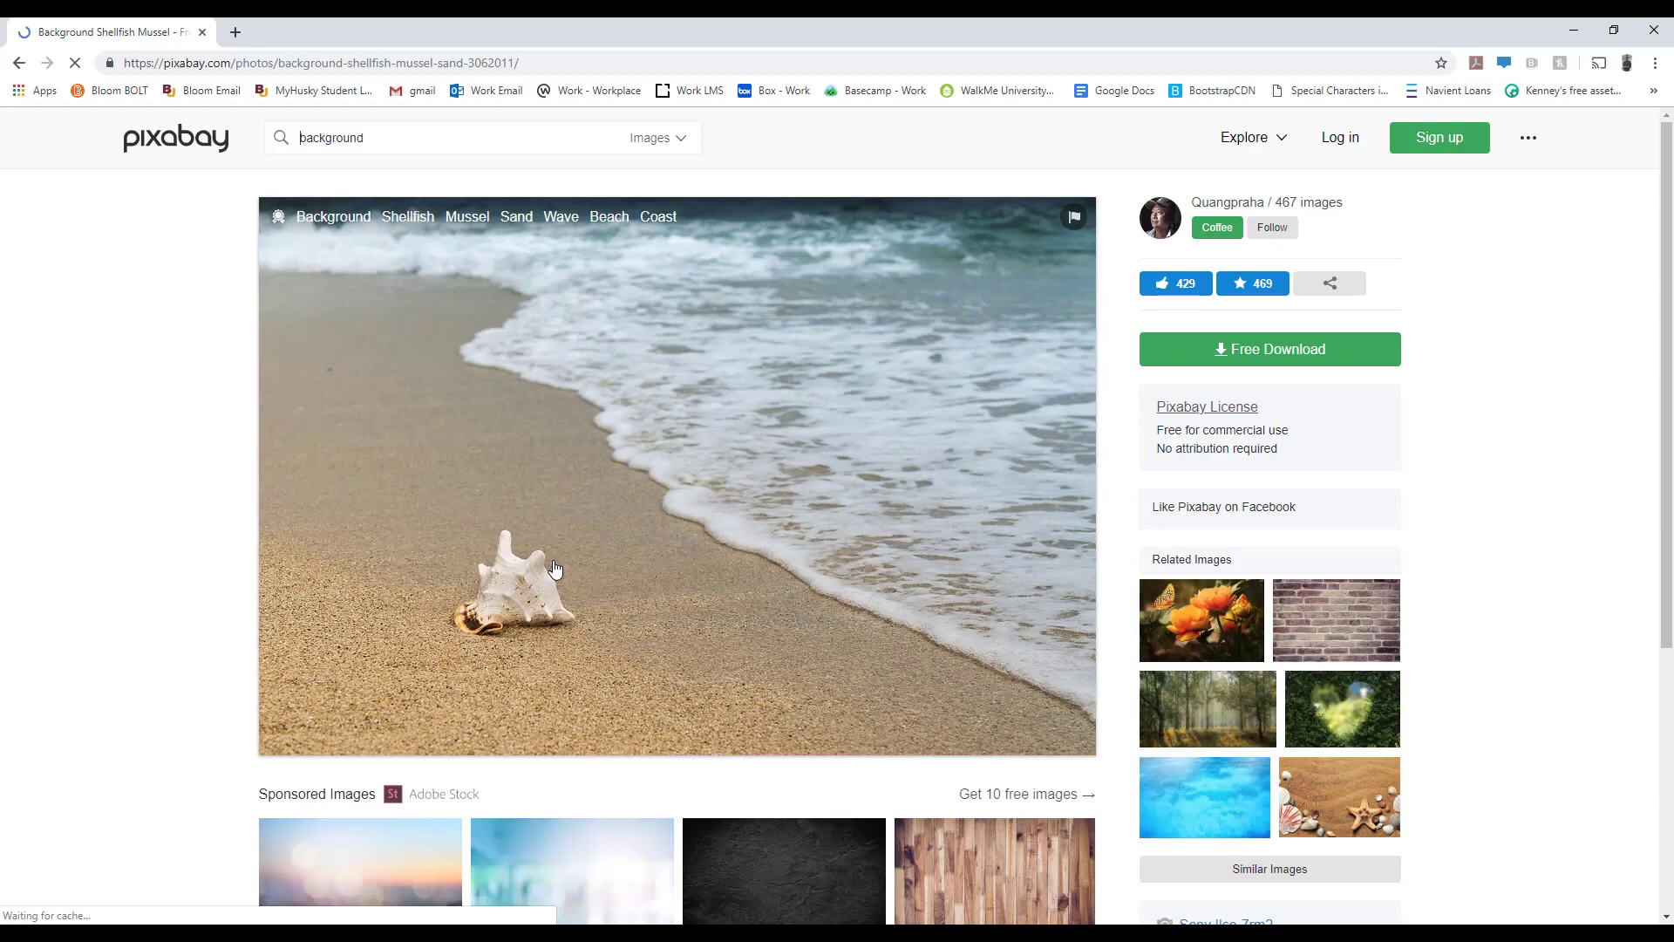
pyautogui.rightClick(655, 477)
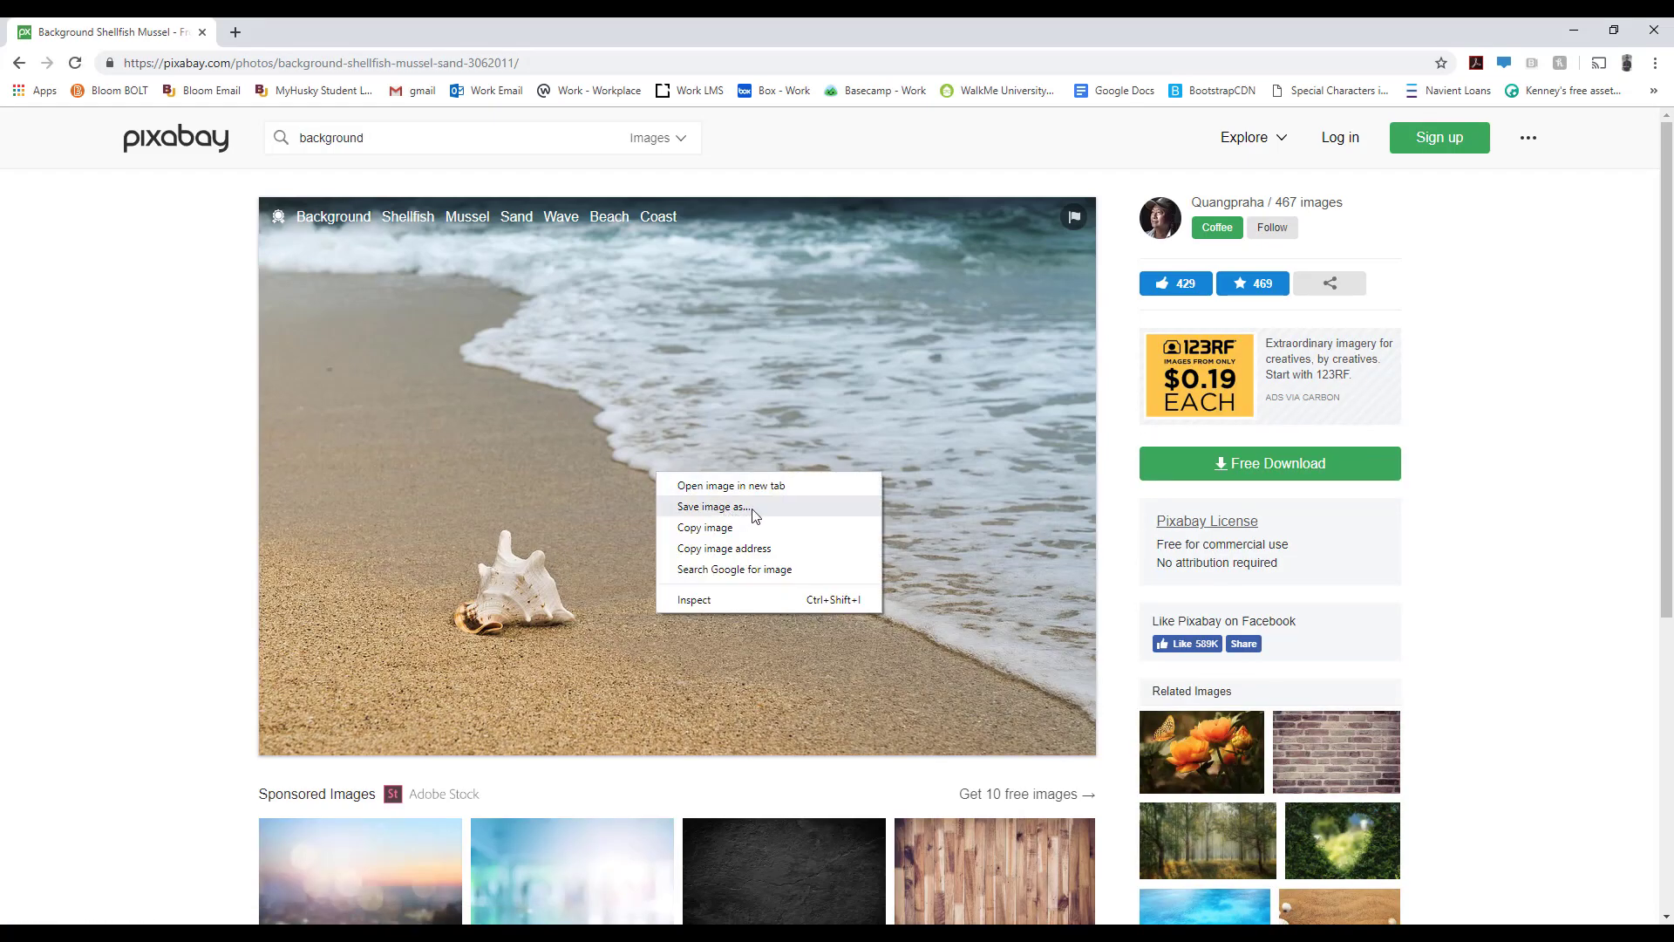
pyautogui.click(928, 518)
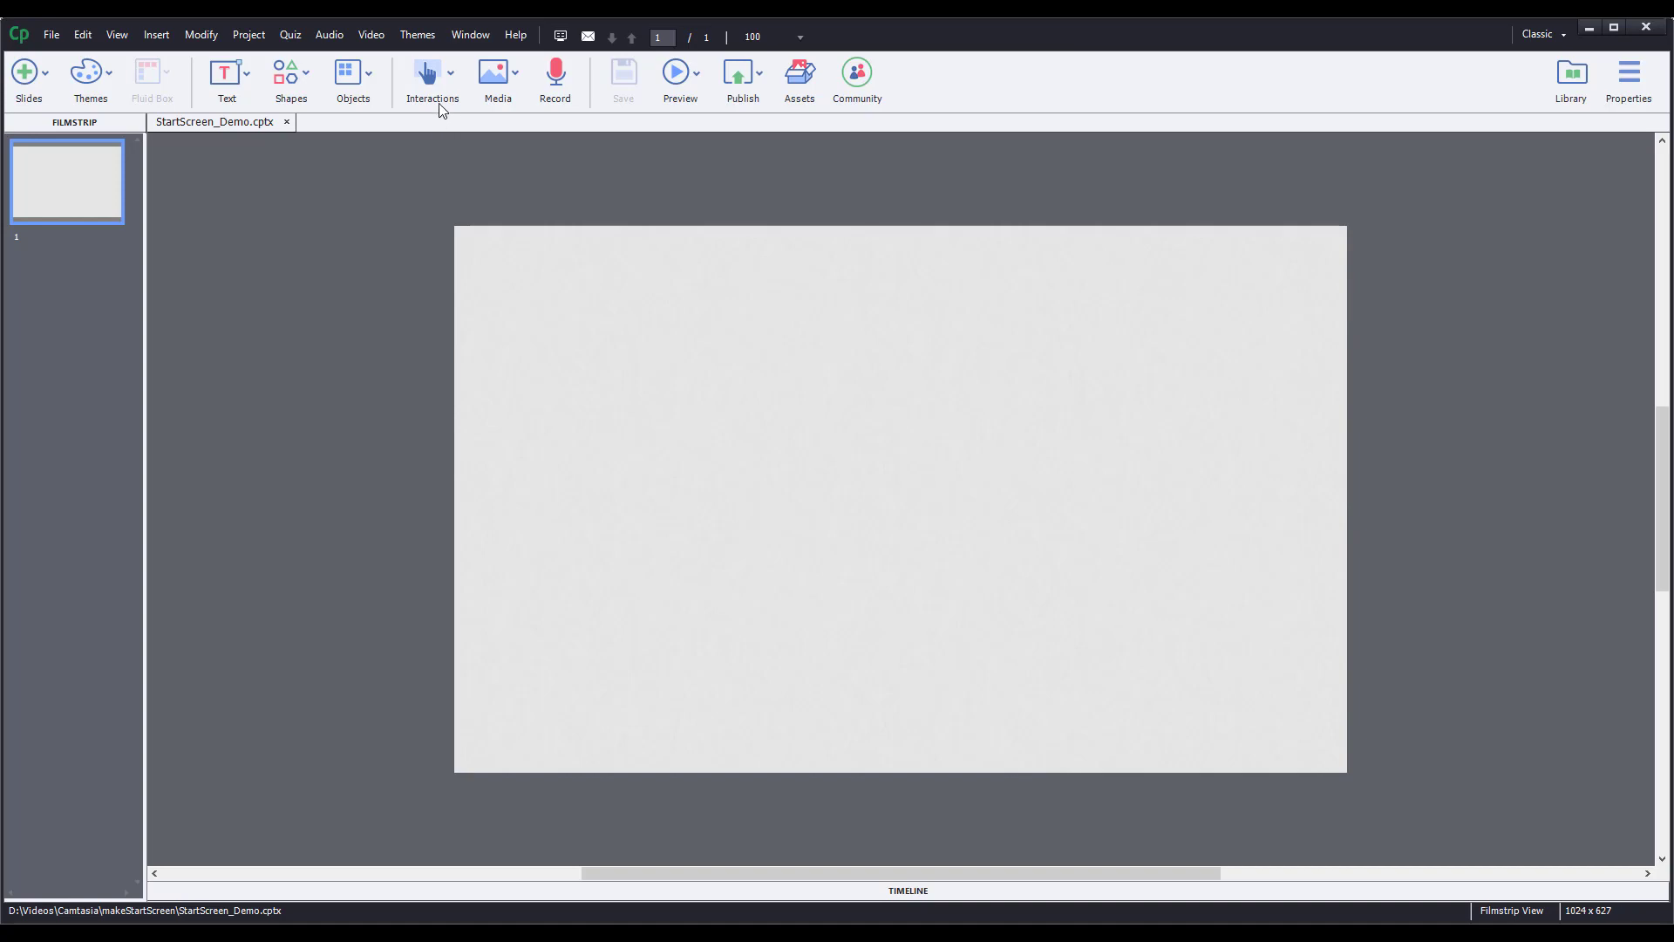
# Insert the test image from the makeStartScreen folder, align it with the slide's top-left corner and enlarge it to about 1027 x 685
pyautogui.click(491, 79)
pyautogui.click(519, 162)
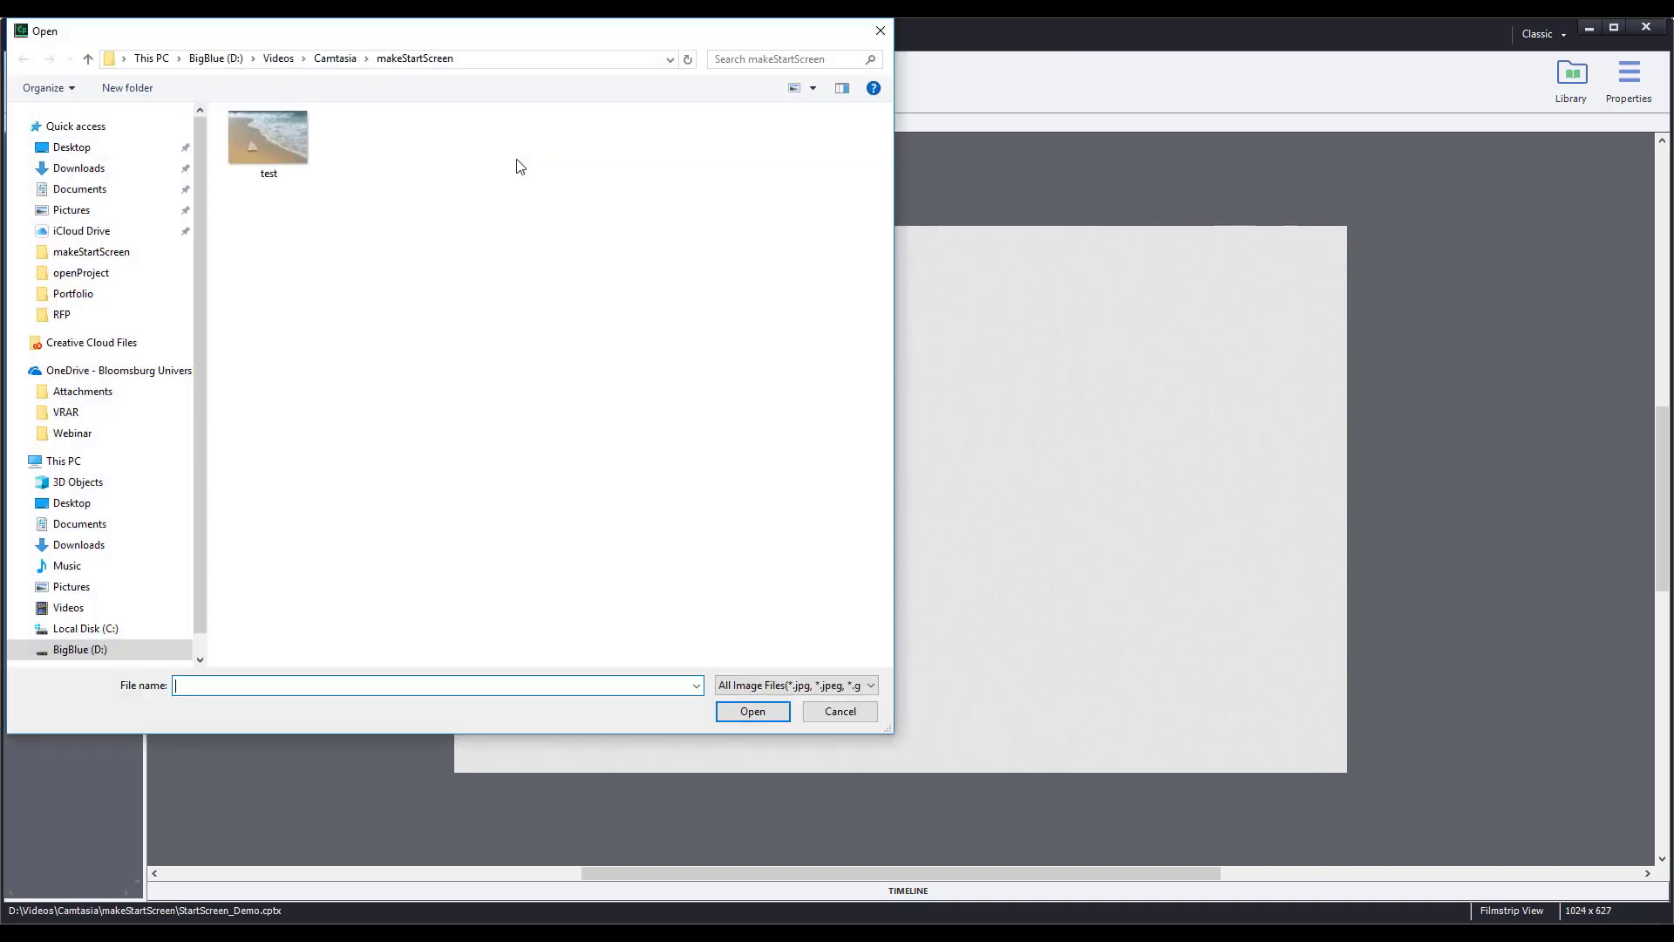
pyautogui.doubleClick(312, 139)
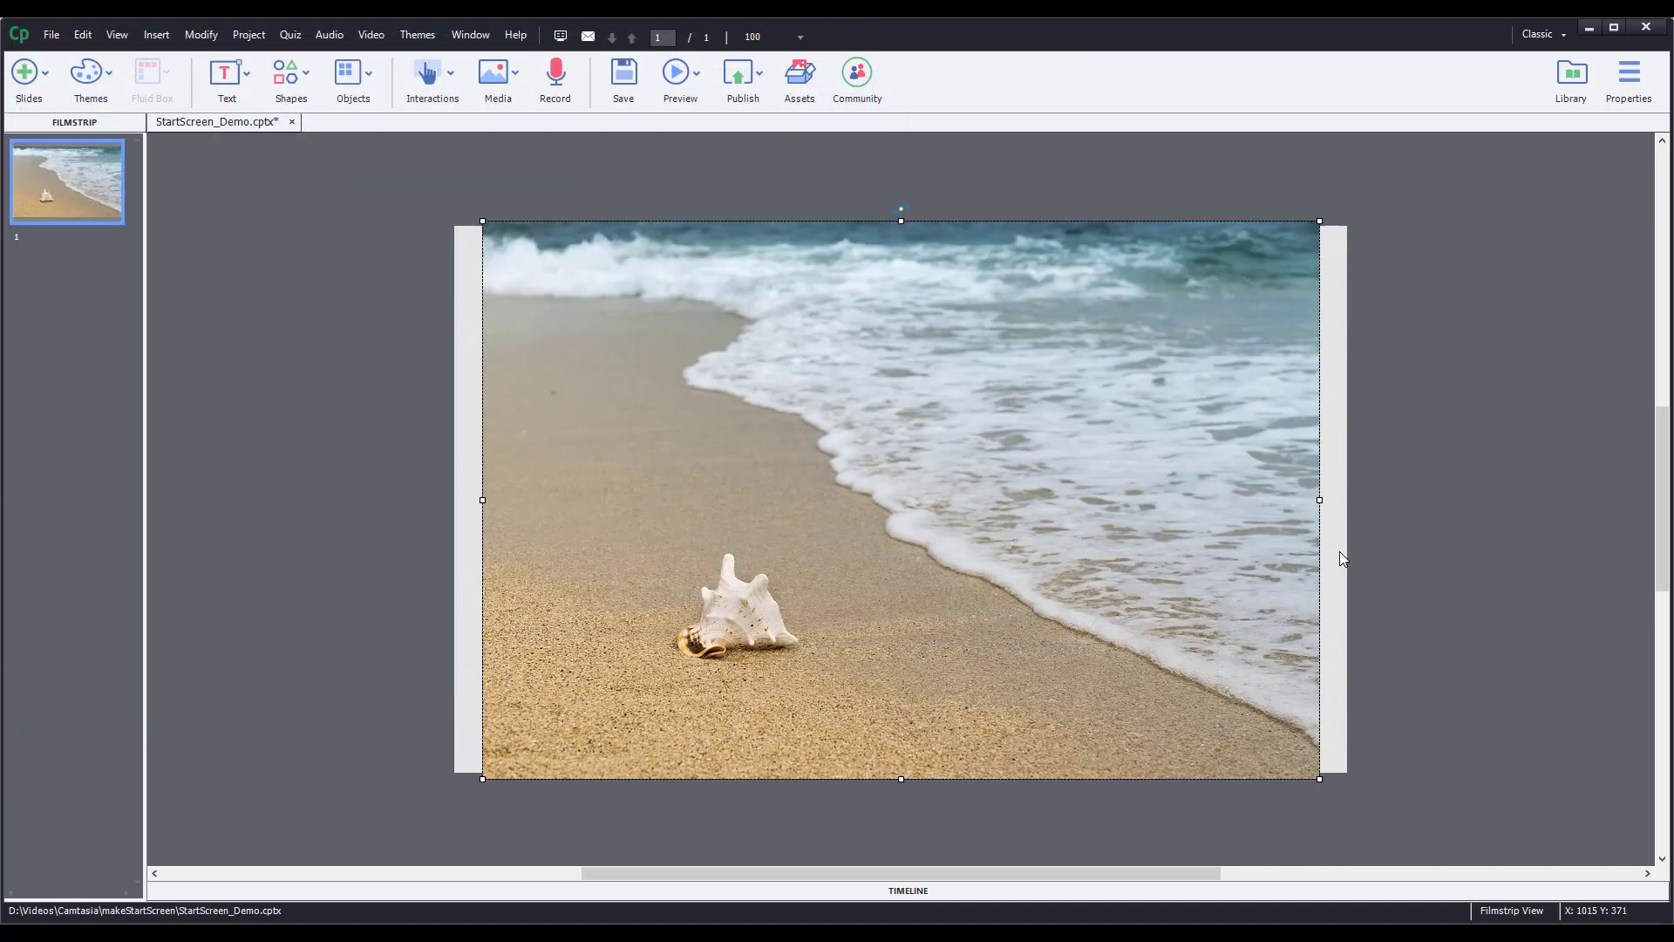
pyautogui.moveTo(1223, 687); pyautogui.dragTo(1164, 697)
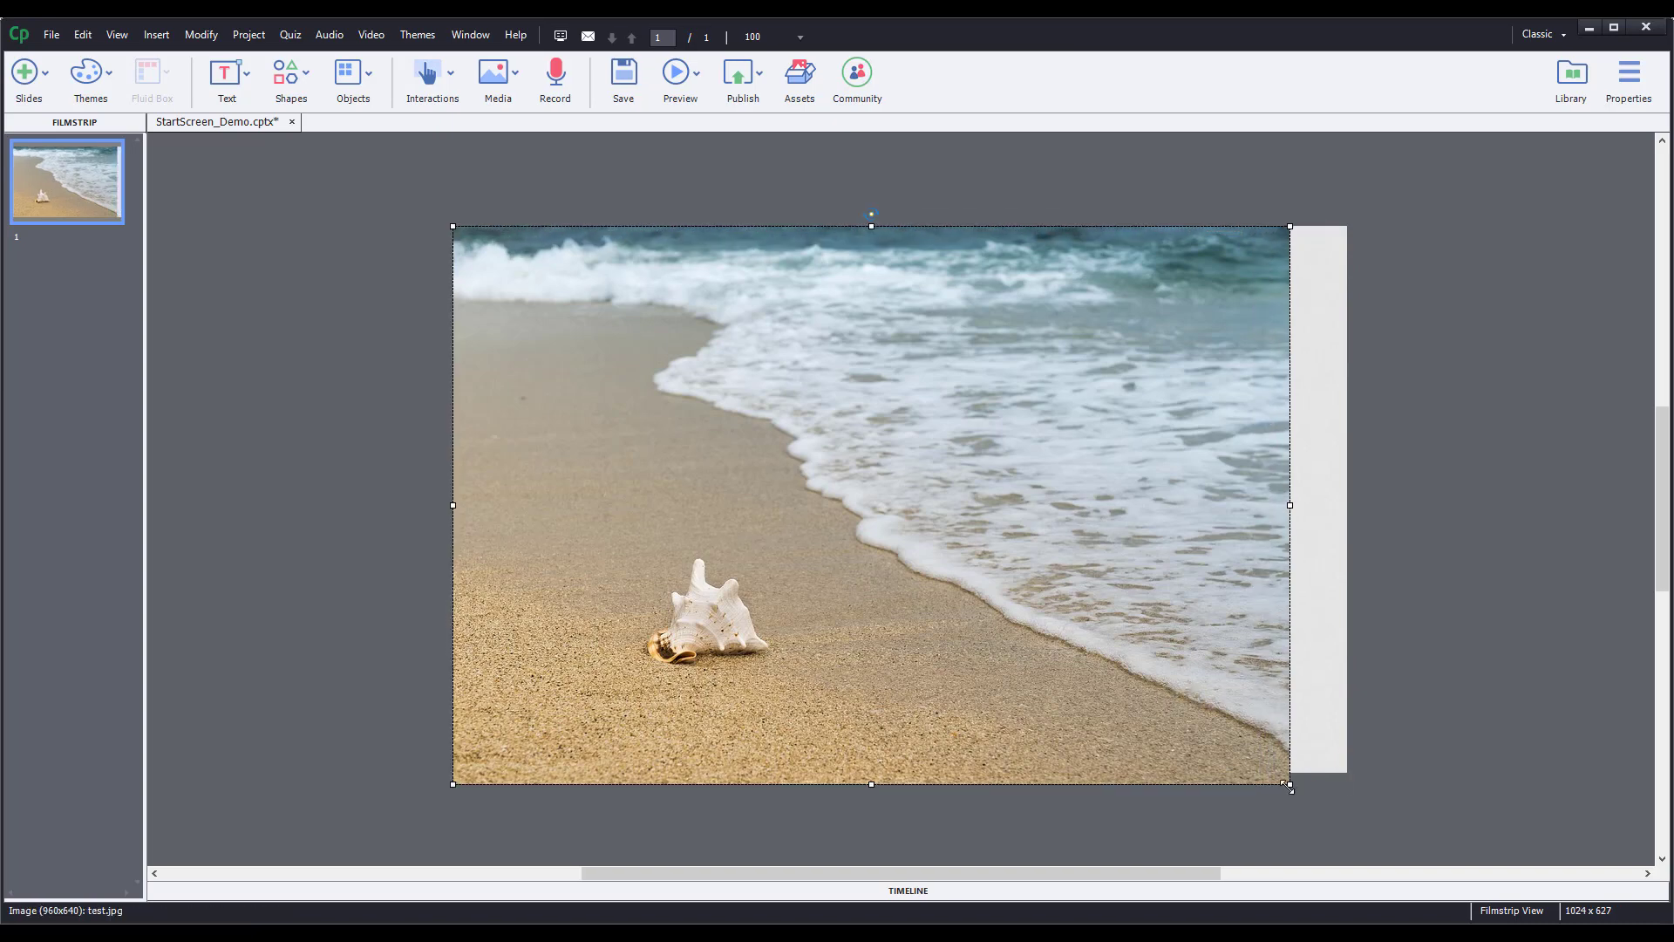
pyautogui.moveTo(1289, 783); pyautogui.dragTo(1394, 824)
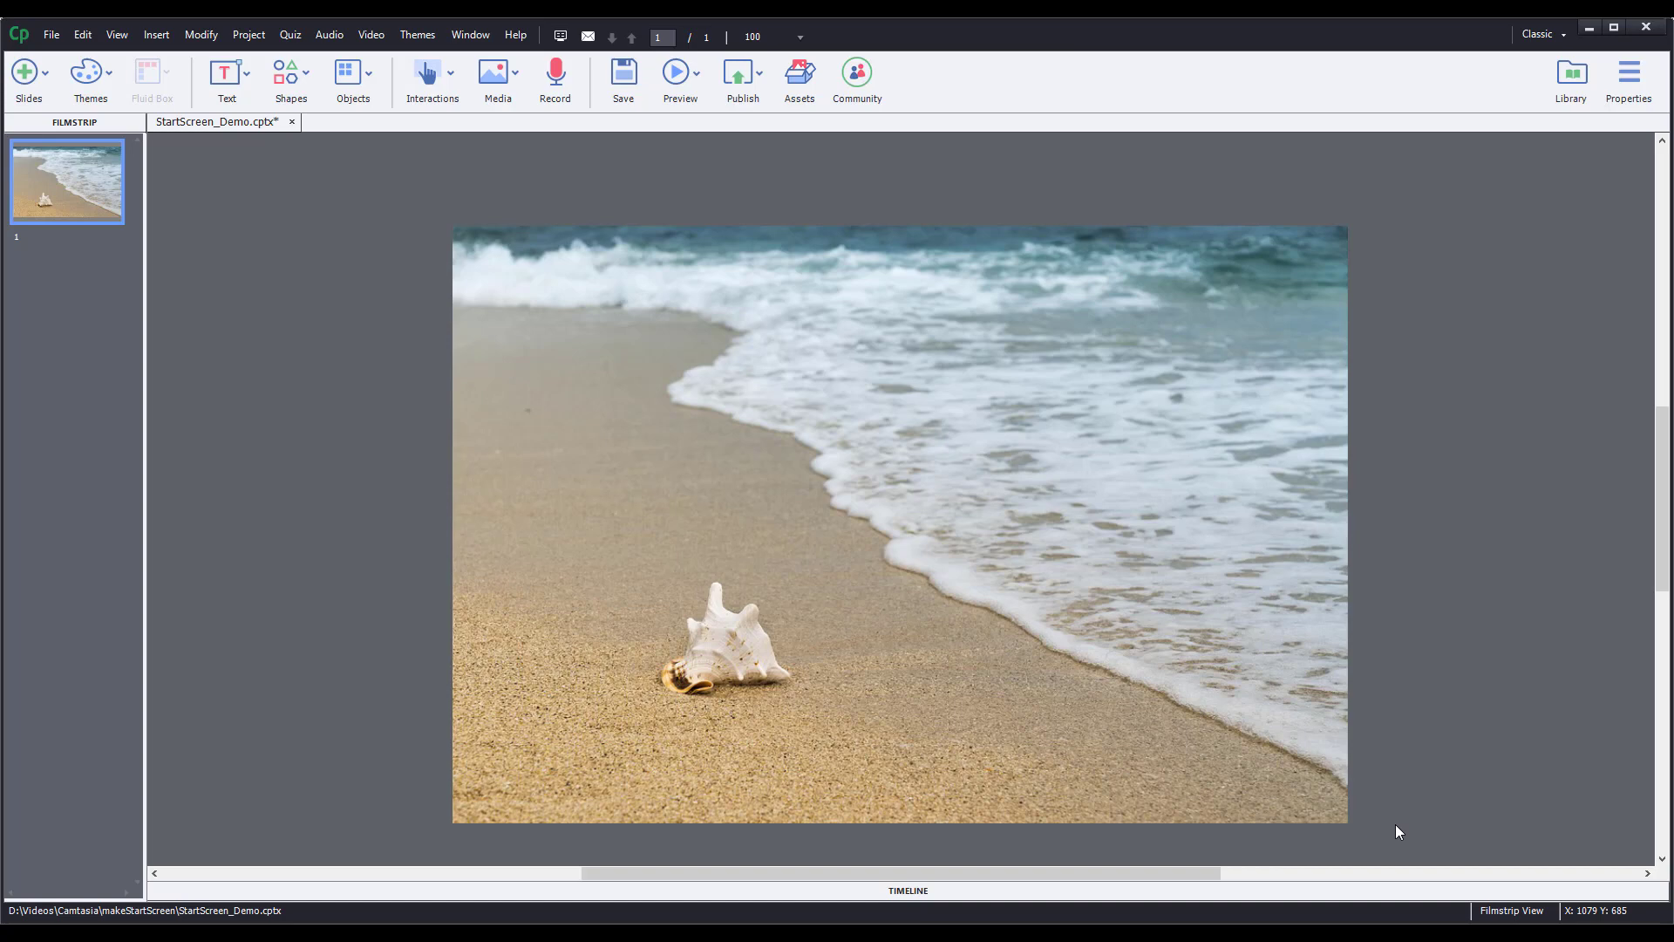
# Crop the beach image along its bottom edge to a crop area of about 940 x 594
pyautogui.click(1626, 83)
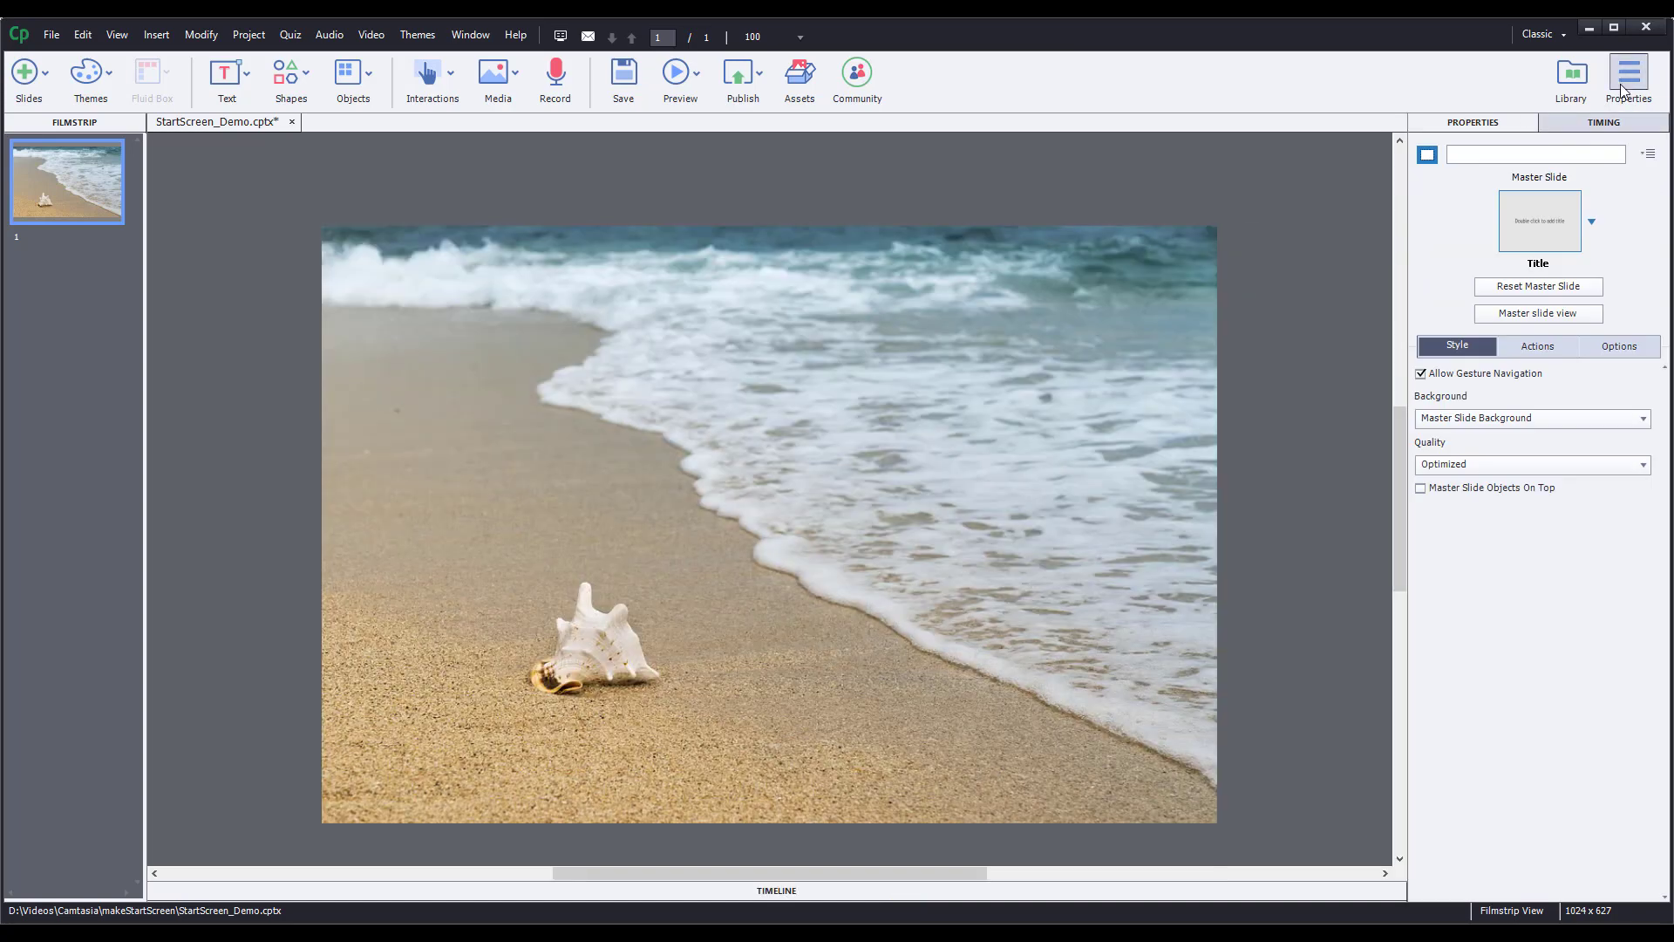
pyautogui.click(1187, 424)
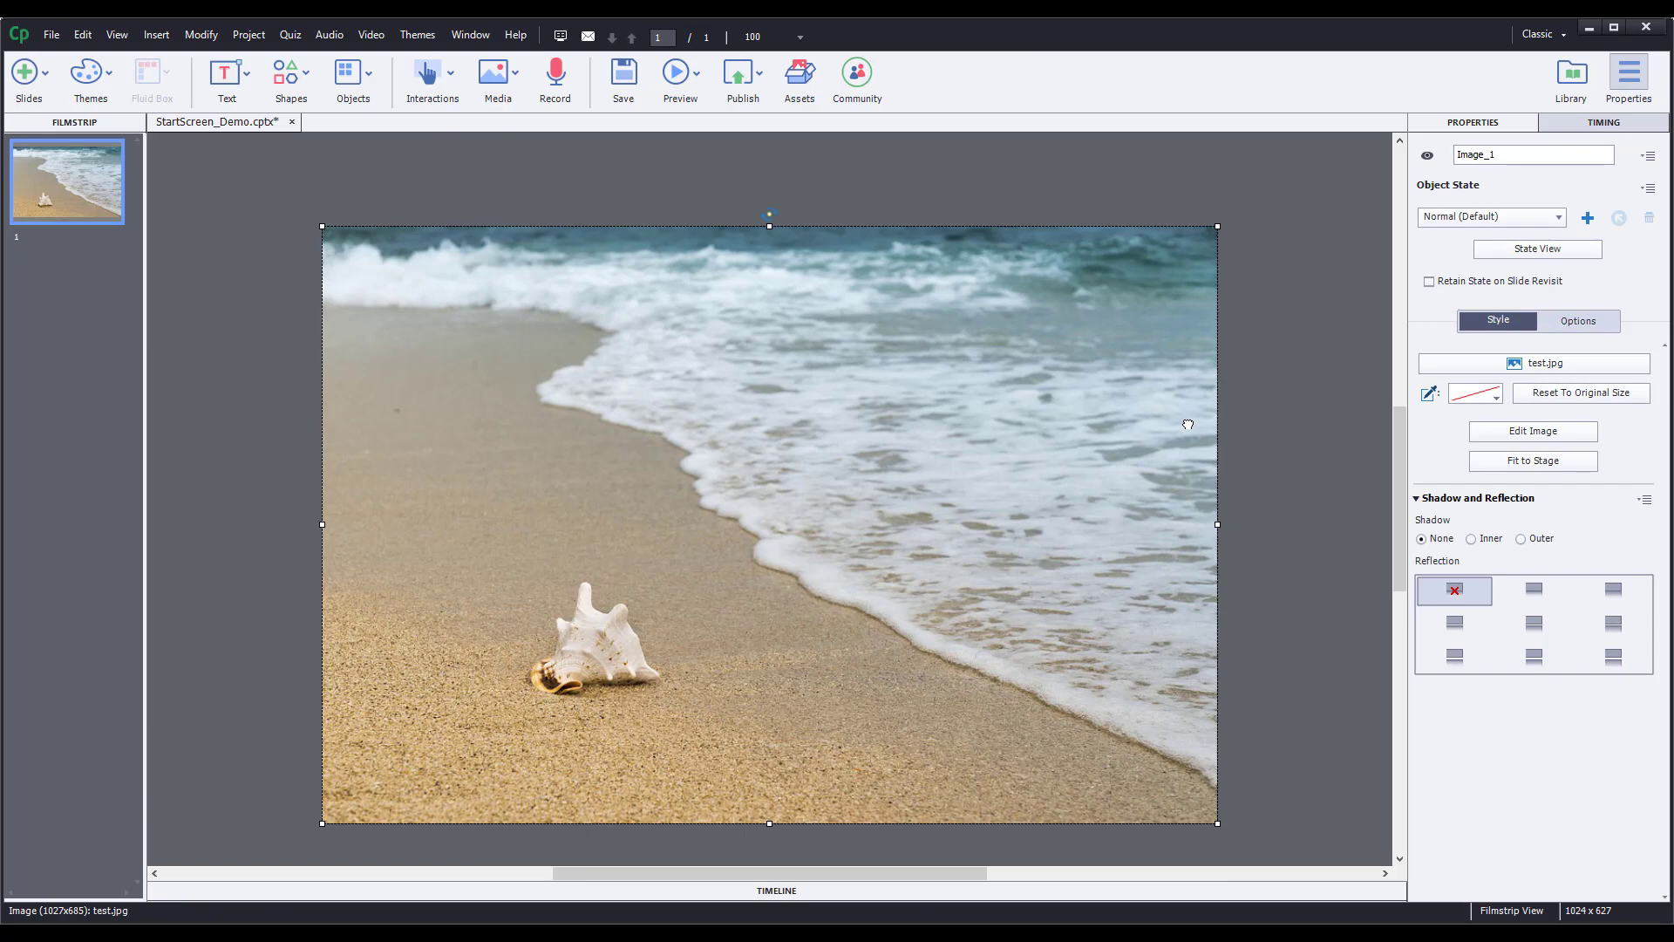
pyautogui.click(1485, 429)
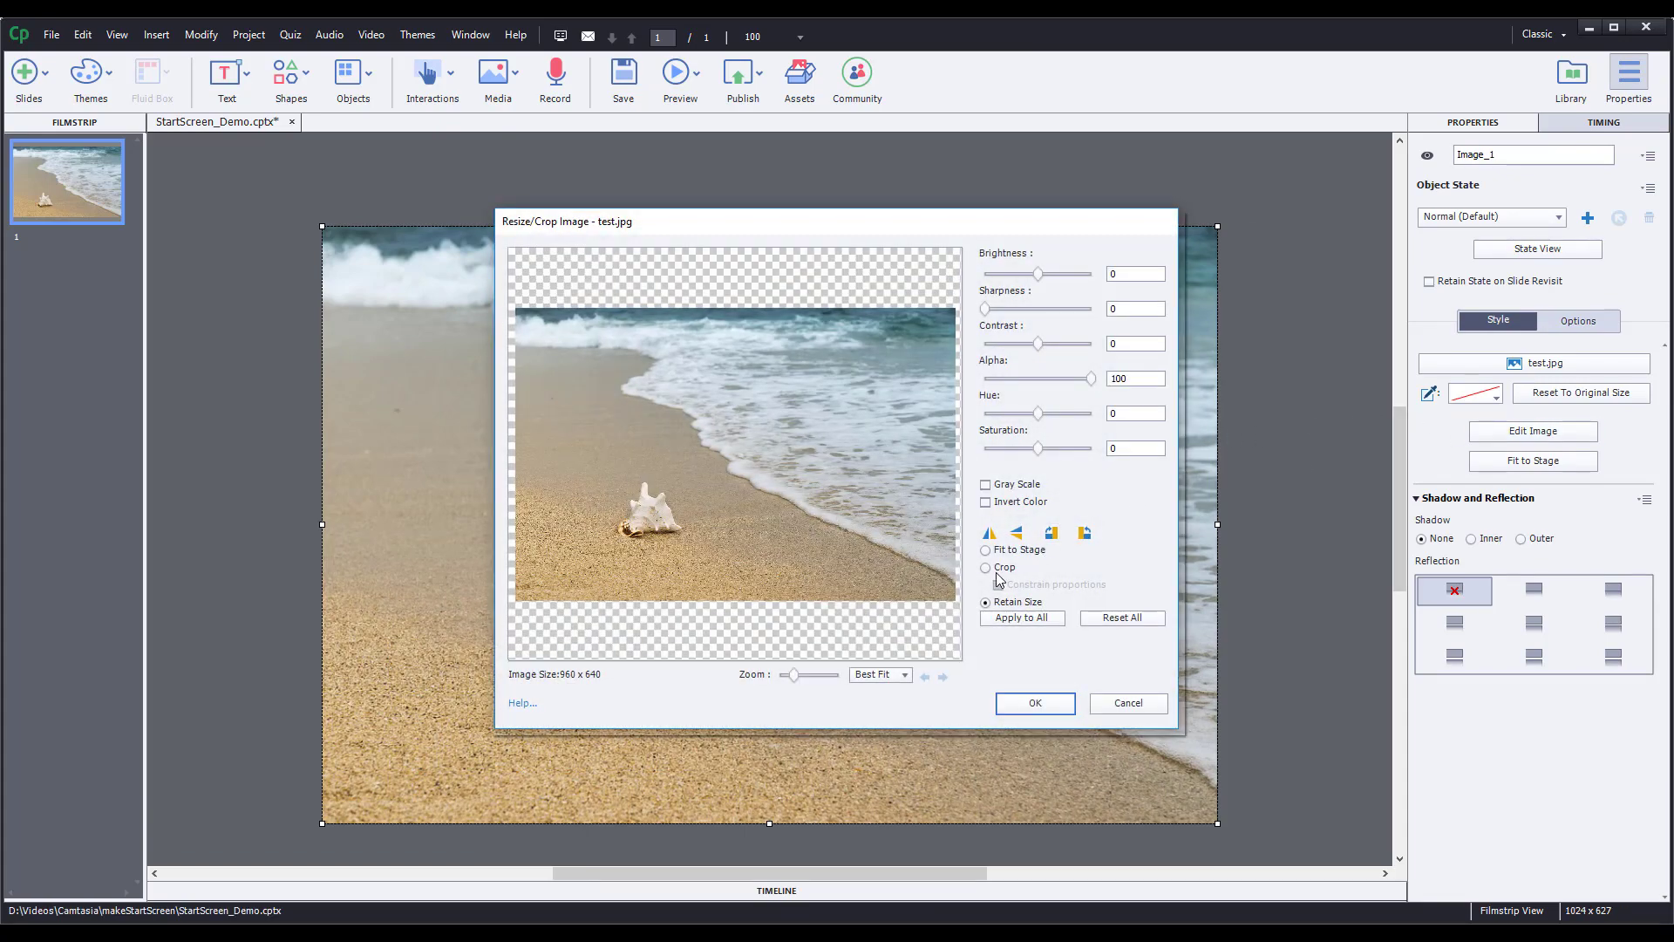
pyautogui.click(985, 567)
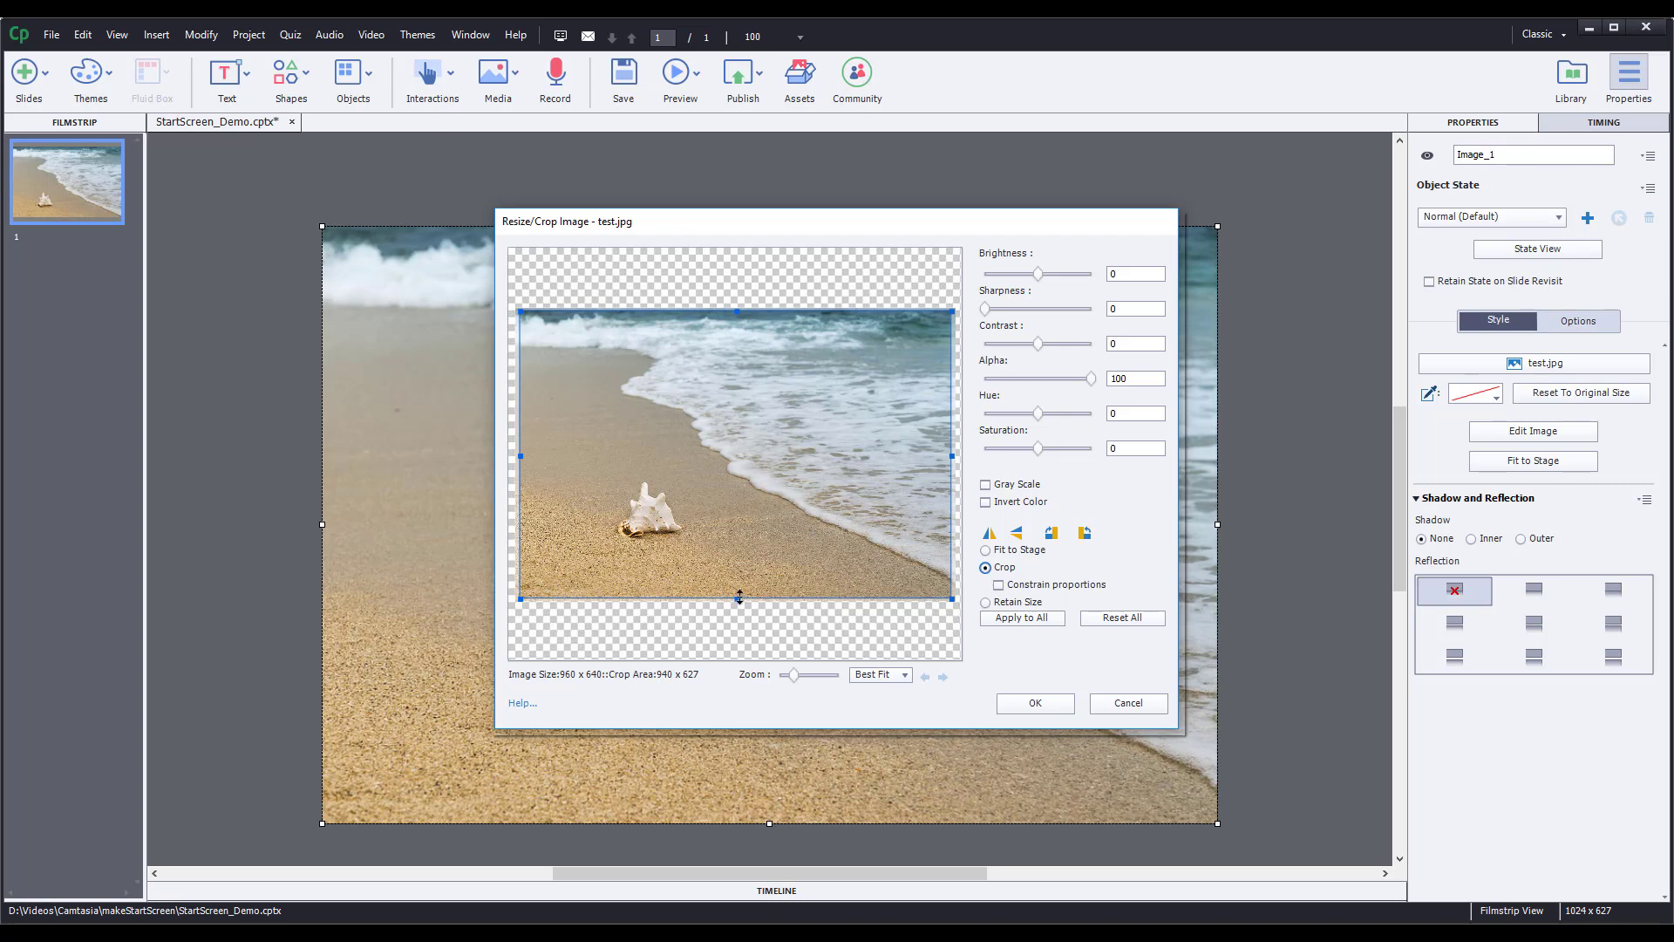
pyautogui.moveTo(737, 599); pyautogui.dragTo(739, 584)
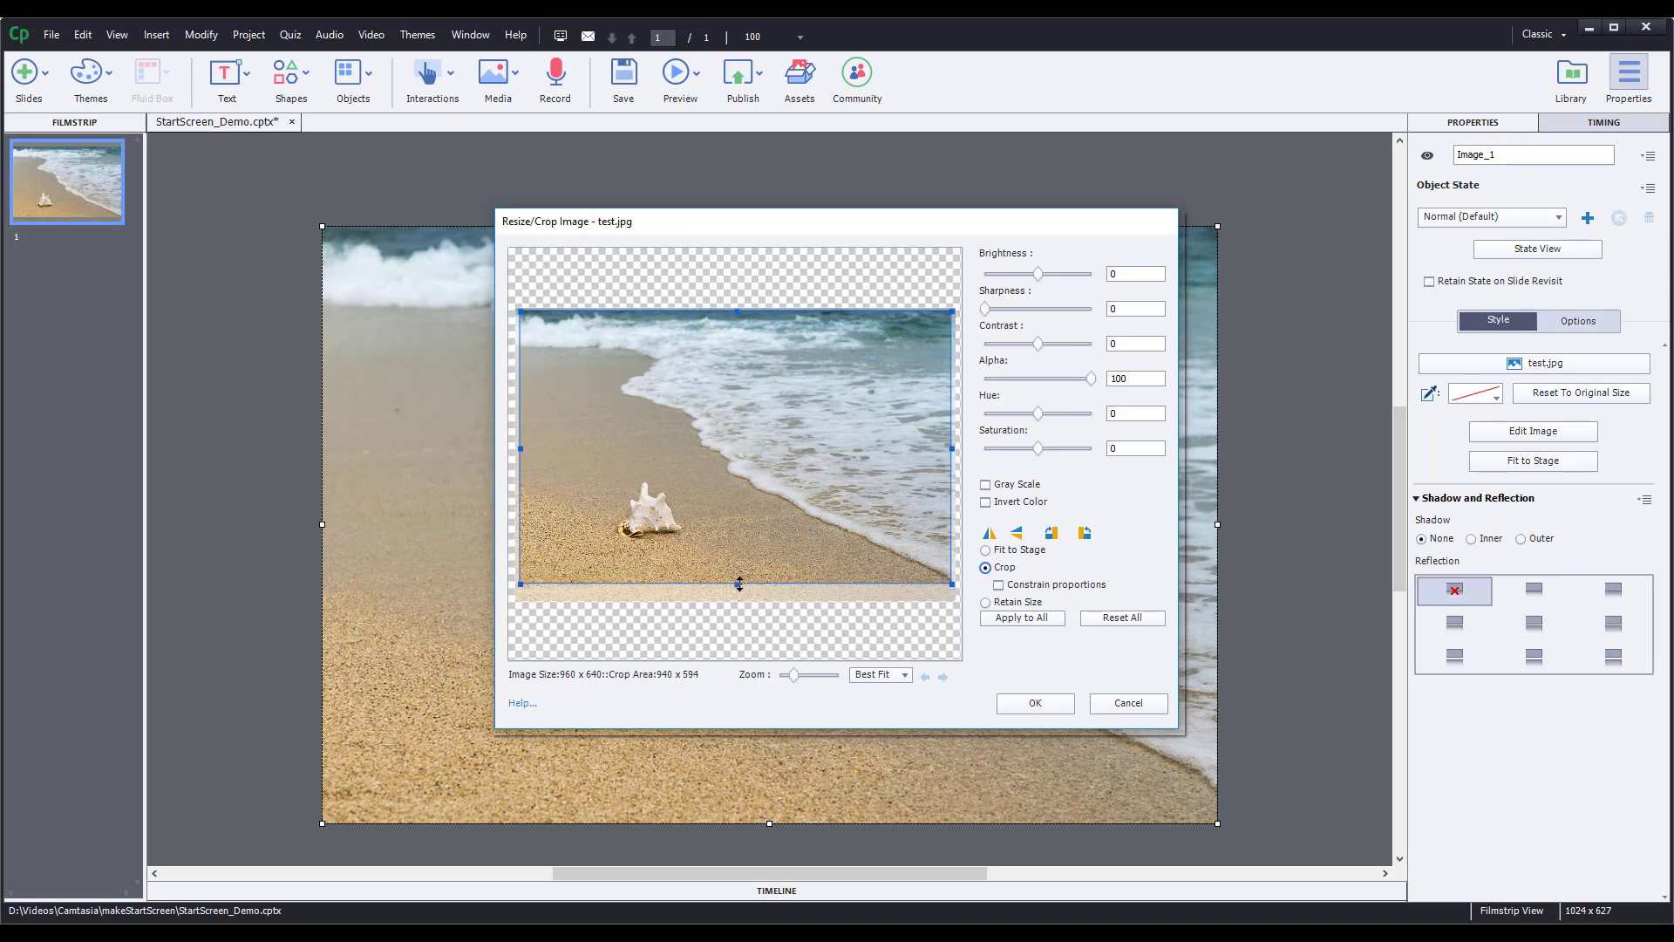
pyautogui.click(1010, 697)
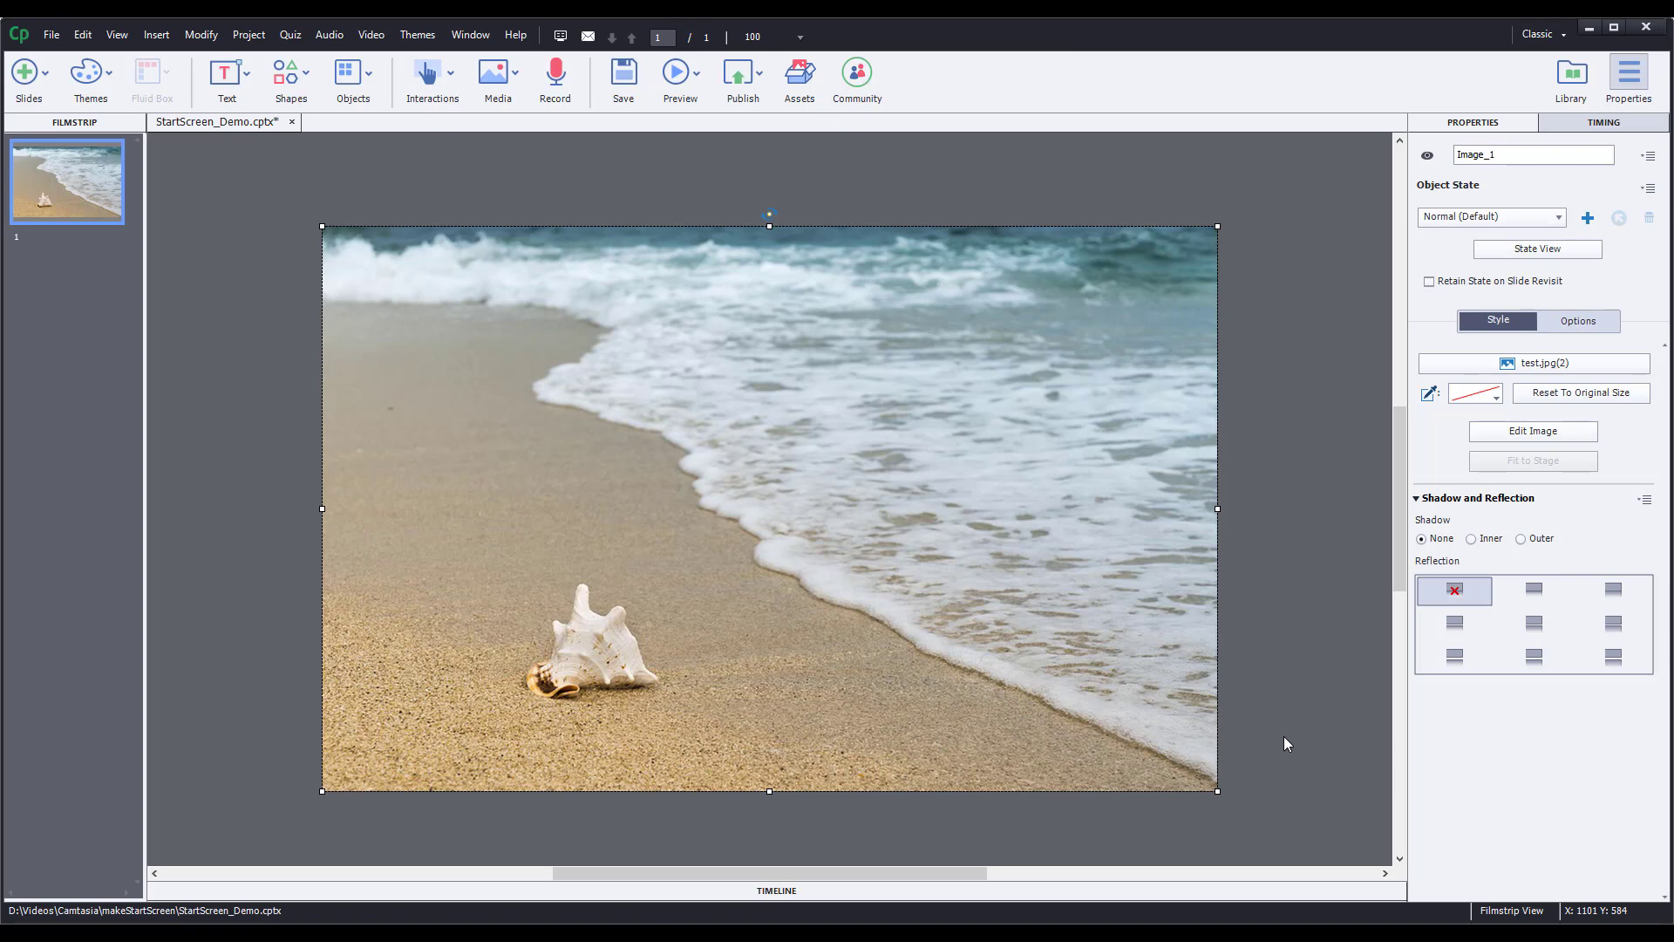
# Name the beach image "background" and lock it in the timeline
pyautogui.doubleClick(1487, 155)
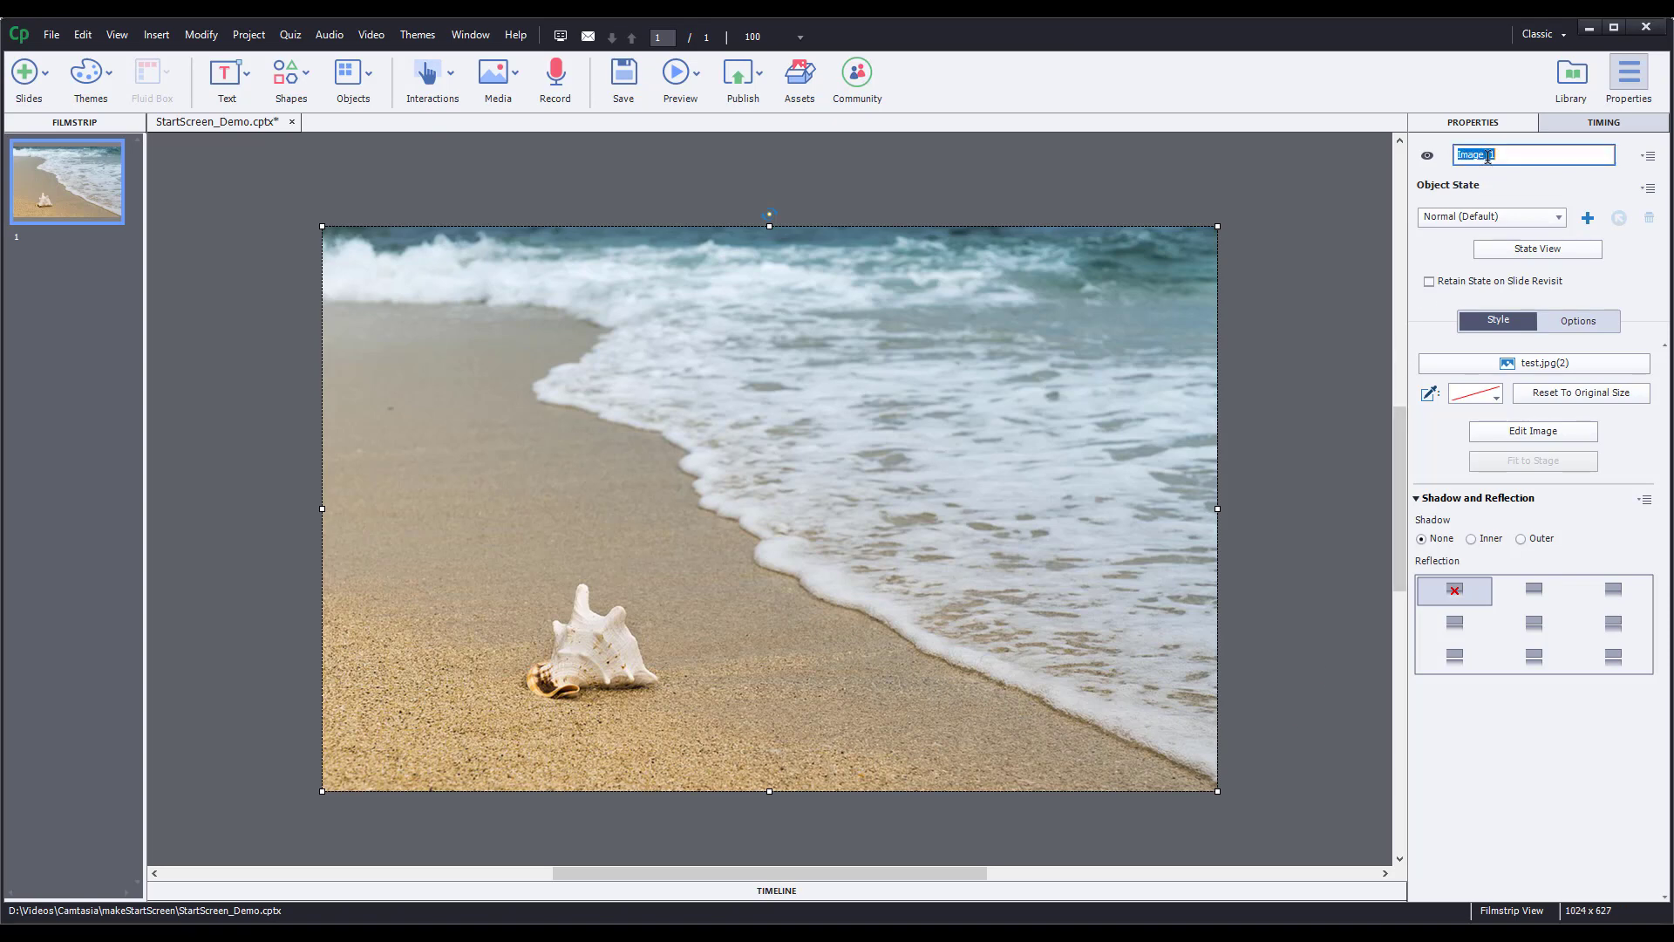
pyautogui.write('background')
pyautogui.click(771, 889)
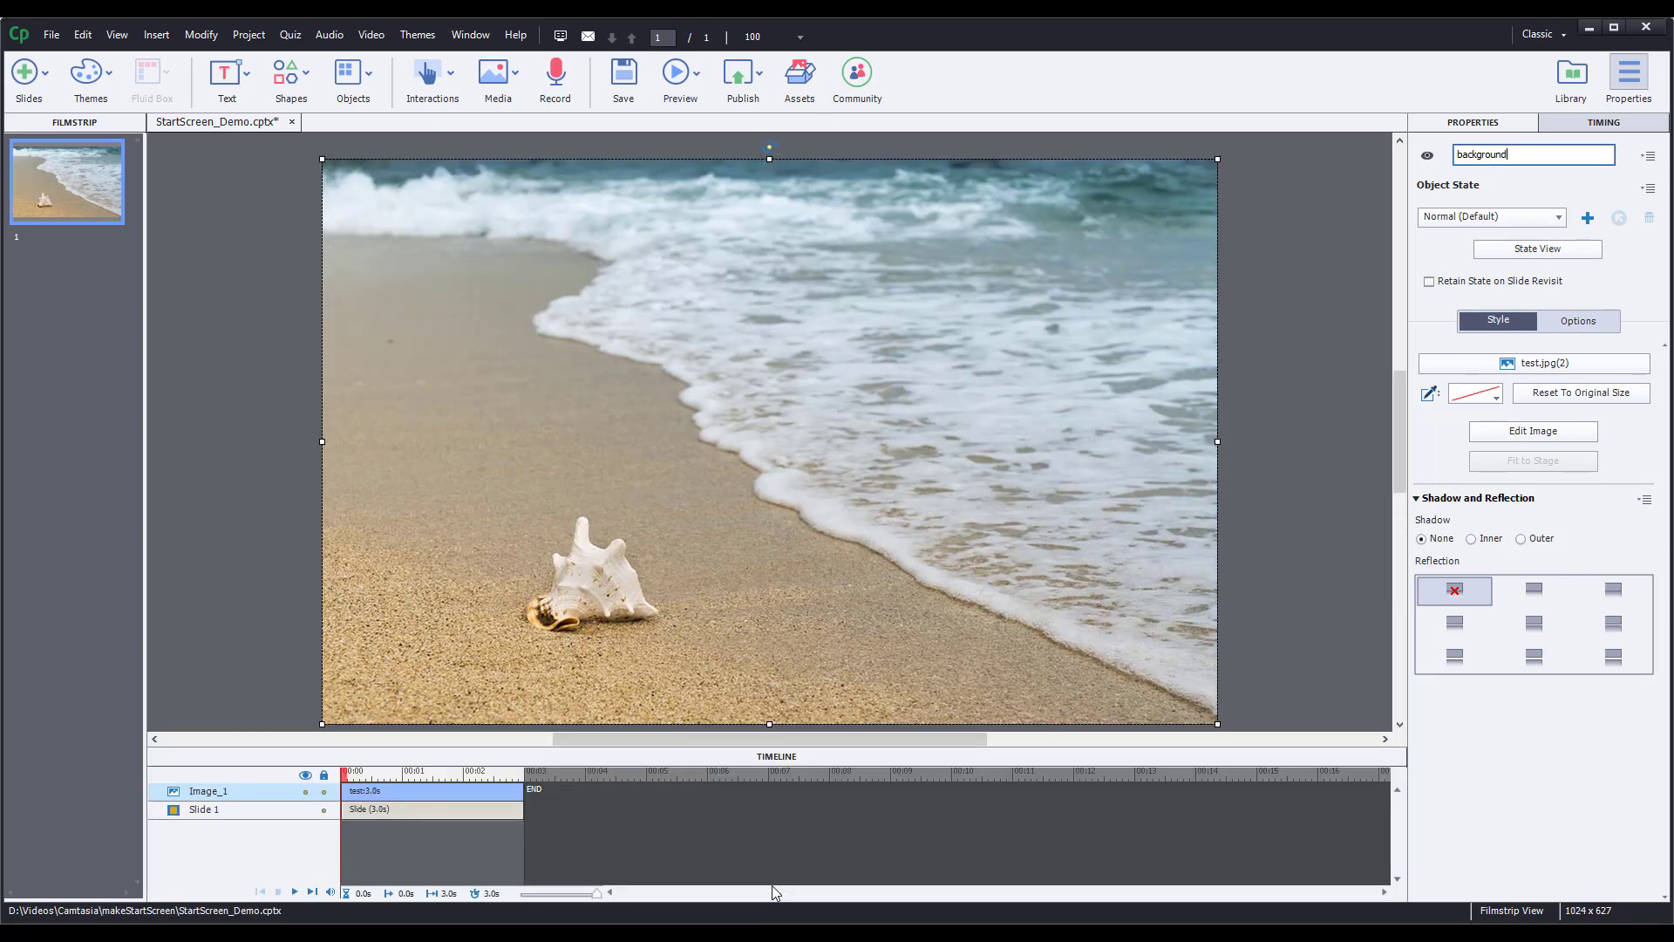
pyautogui.click(324, 792)
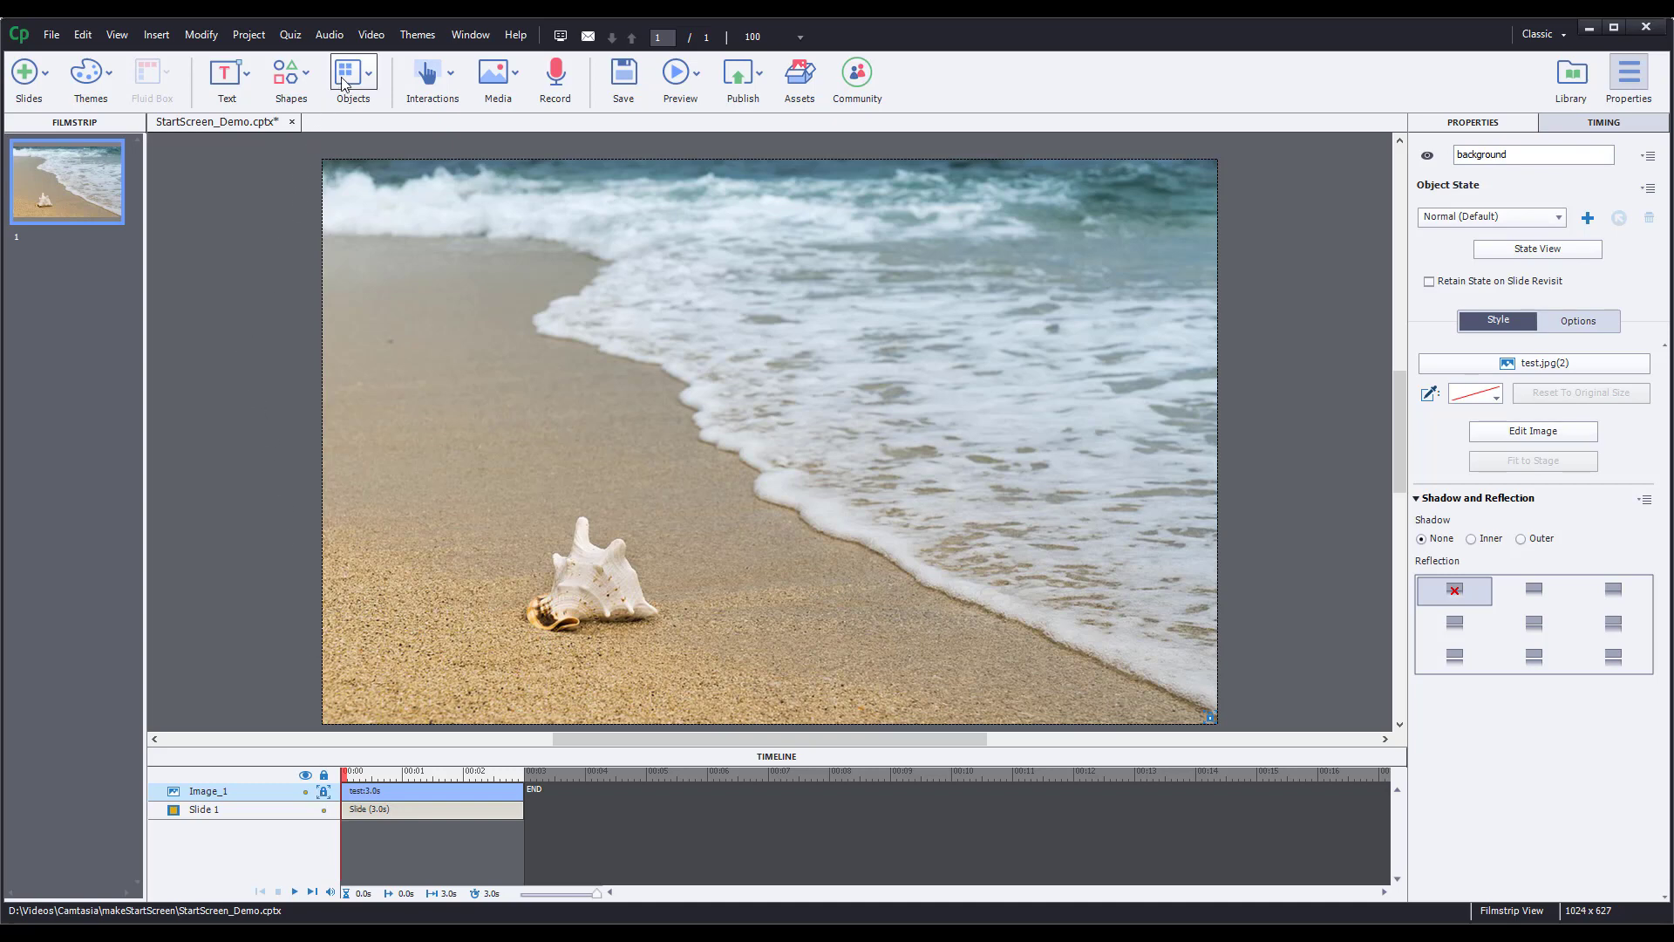
# Draw a rectangle smart shape about 773 x 252 across the middle of the slide
pyautogui.click(288, 74)
pyautogui.click(368, 190)
pyautogui.moveTo(448, 331)
pyautogui.mouseDown()
pyautogui.moveTo(542, 389)
pyautogui.moveTo(1121, 551)
pyautogui.mouseUp()
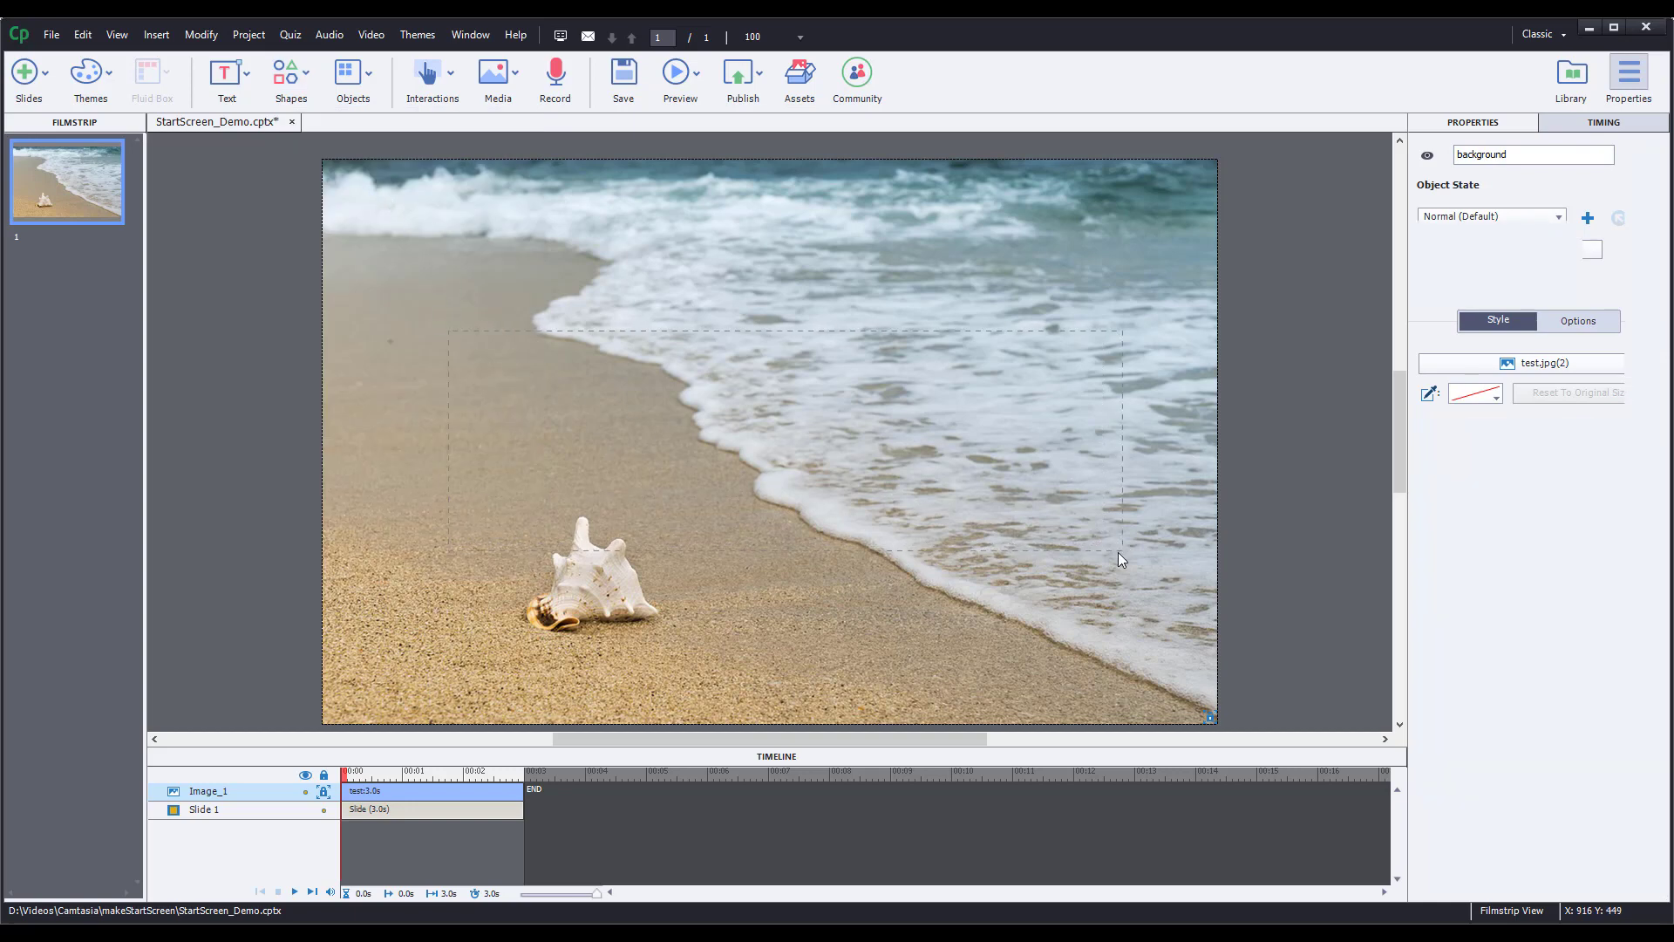
# Center the rectangle horizontally and vertically on the slide
pyautogui.rightClick(1017, 501)
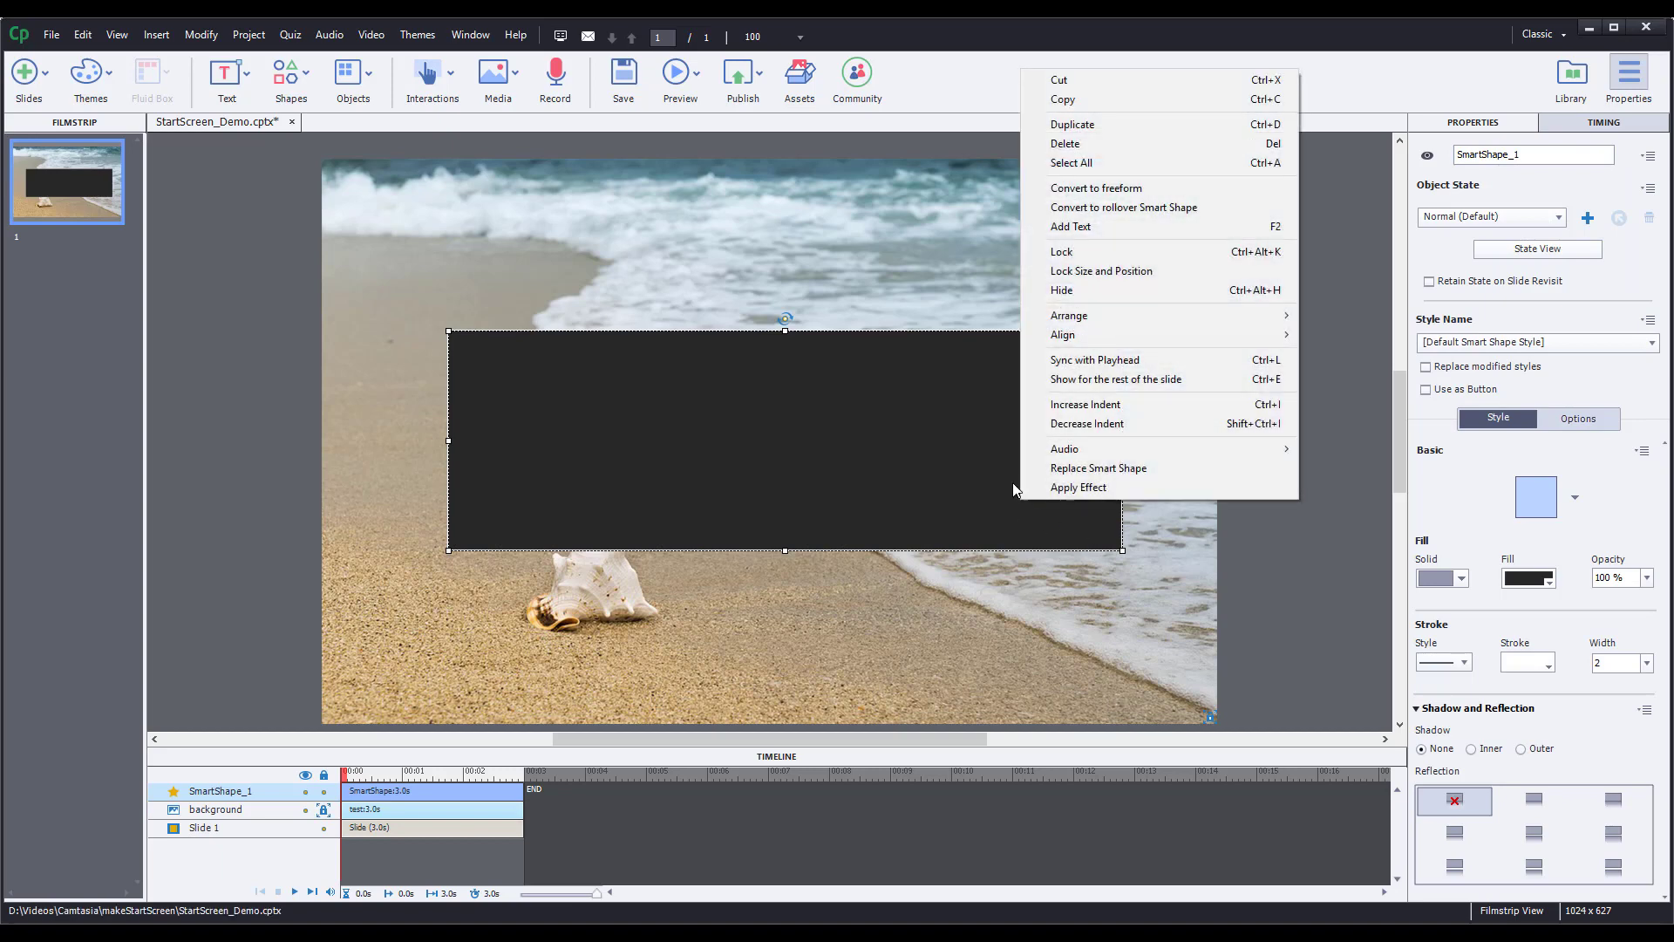
pyautogui.click(1316, 333)
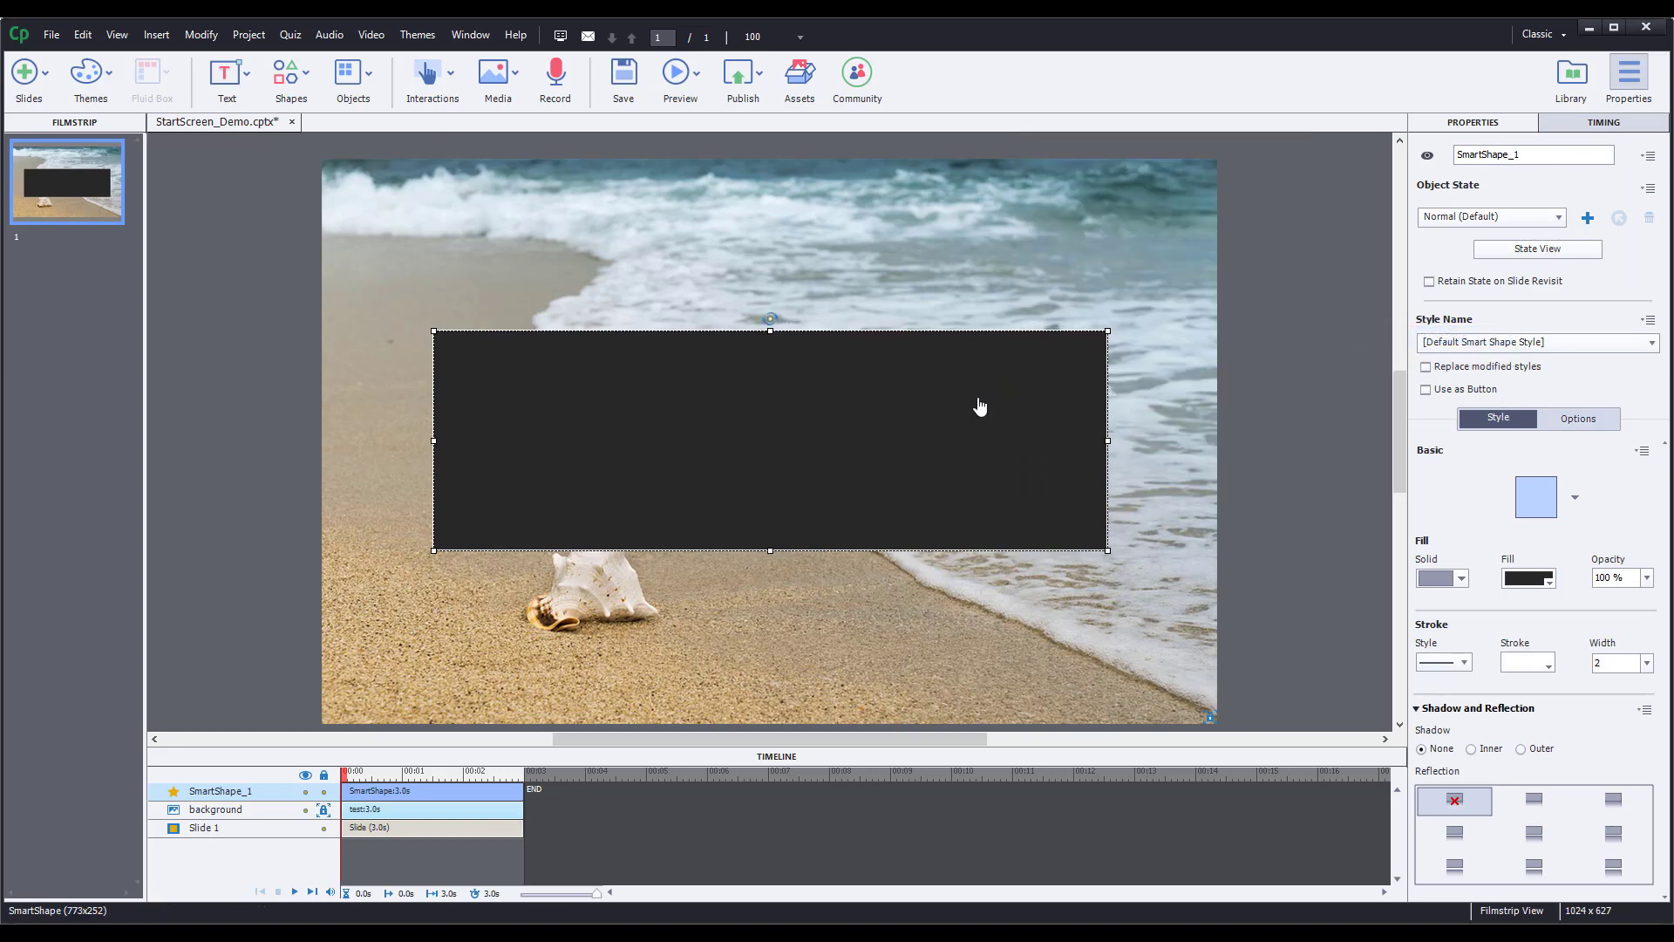
pyautogui.rightClick(979, 407)
pyautogui.moveTo(1135, 667)
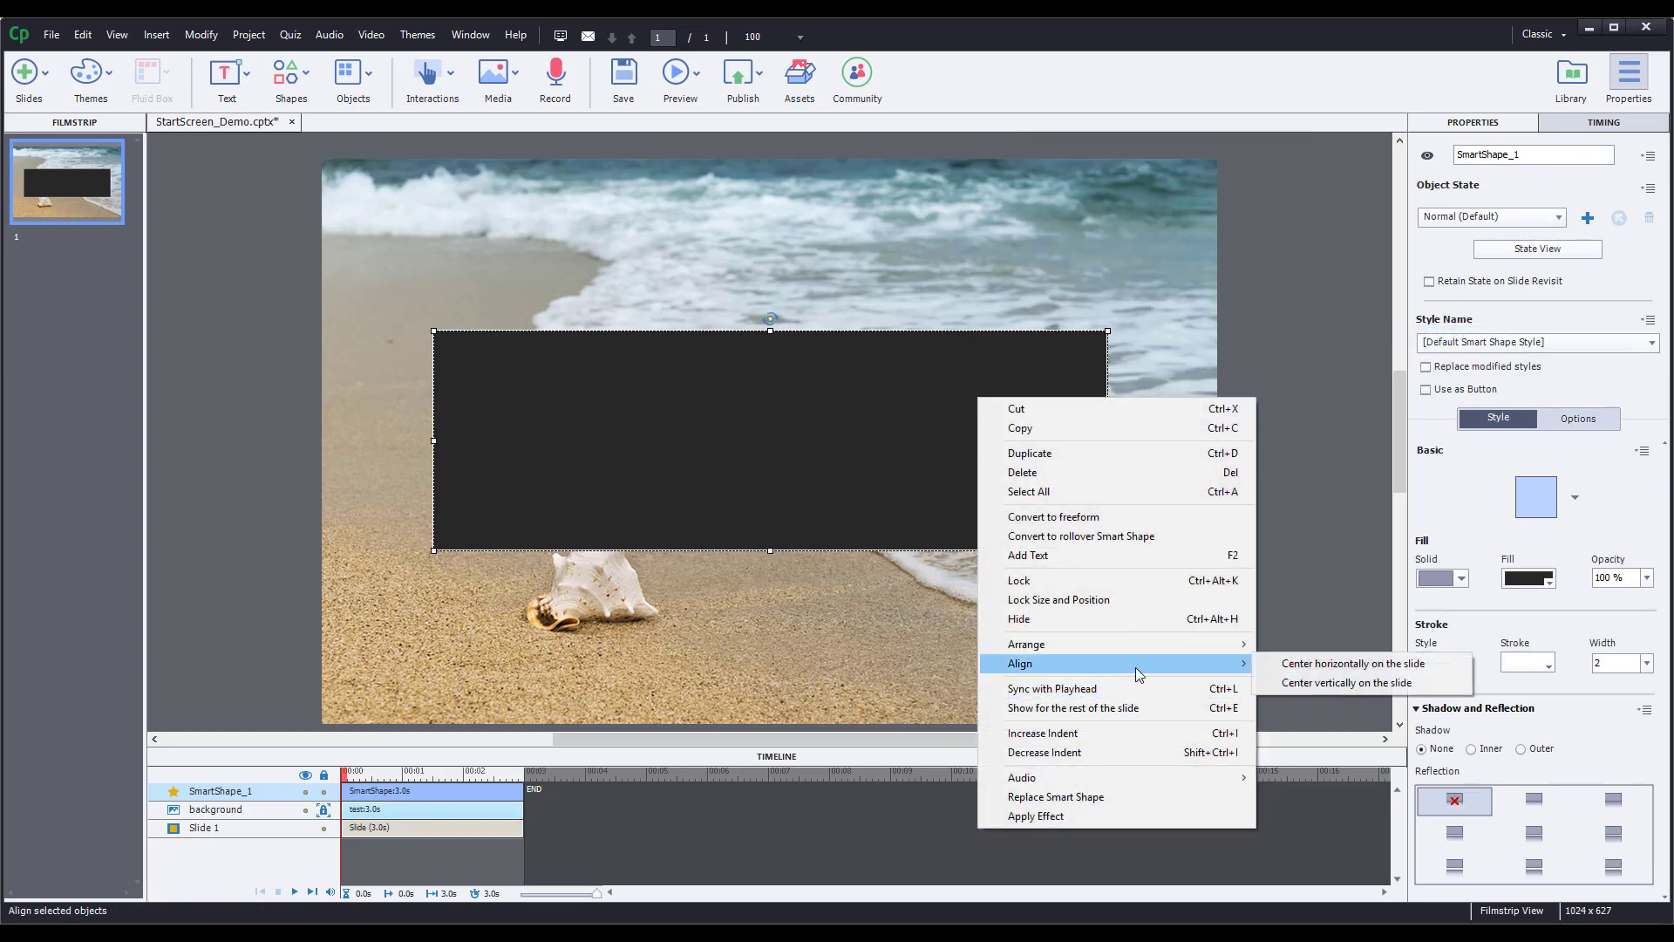
pyautogui.click(1287, 680)
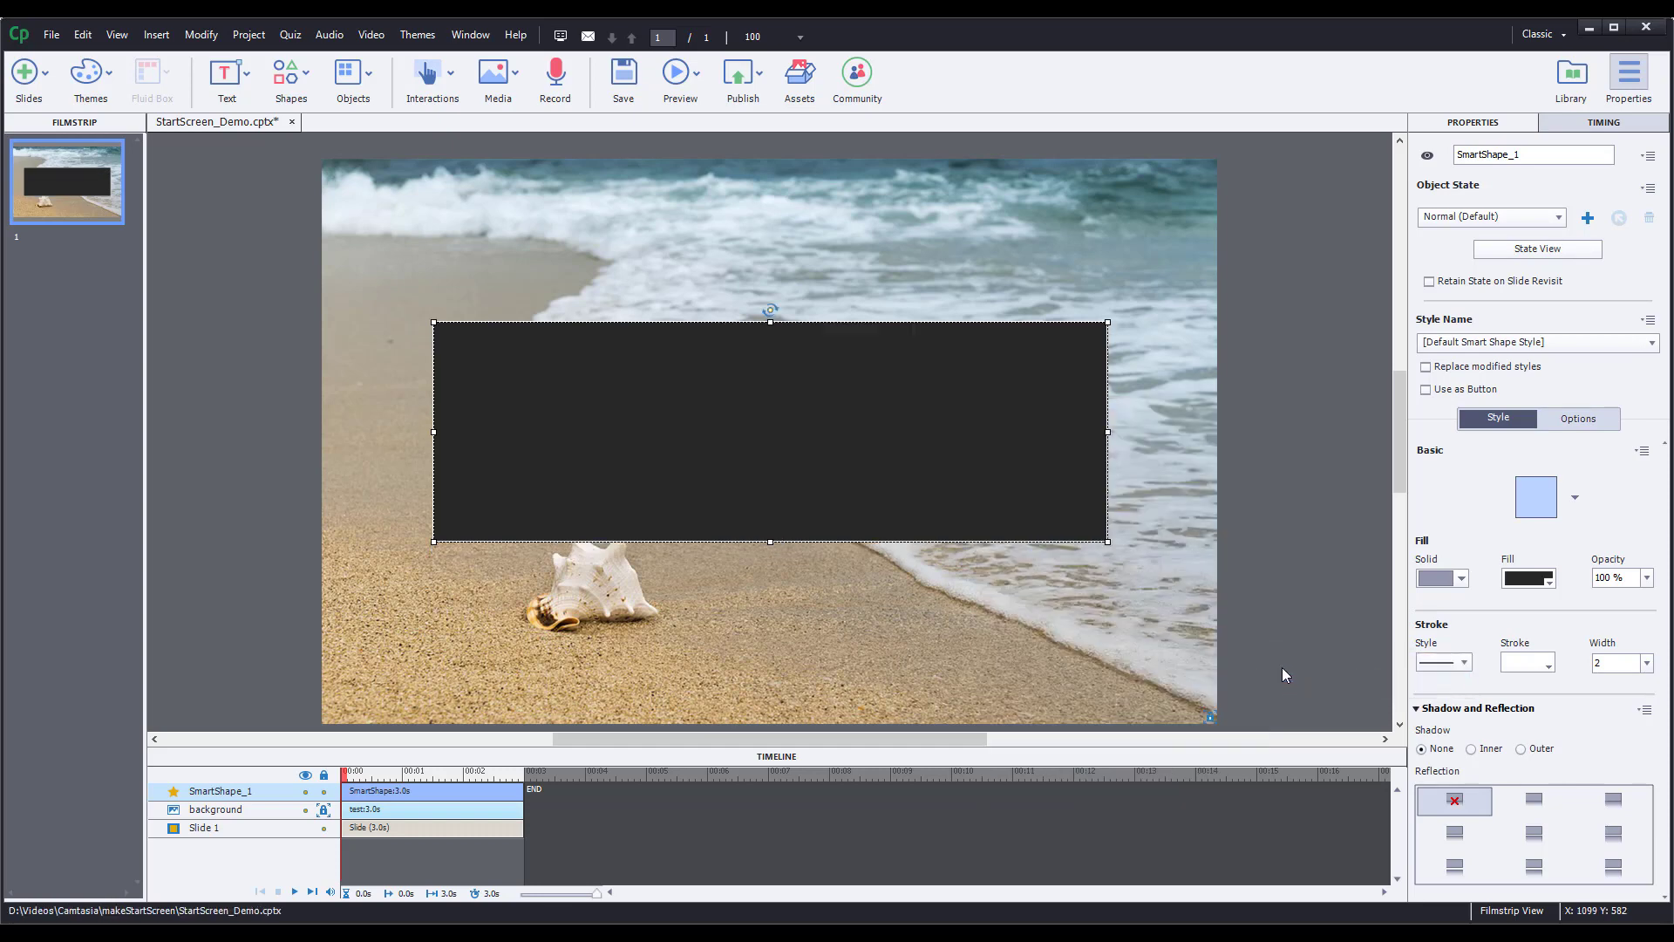
# Name the rectangle "block"
pyautogui.click(1482, 156)
pyautogui.doubleClick(1482, 155)
pyautogui.write('block')
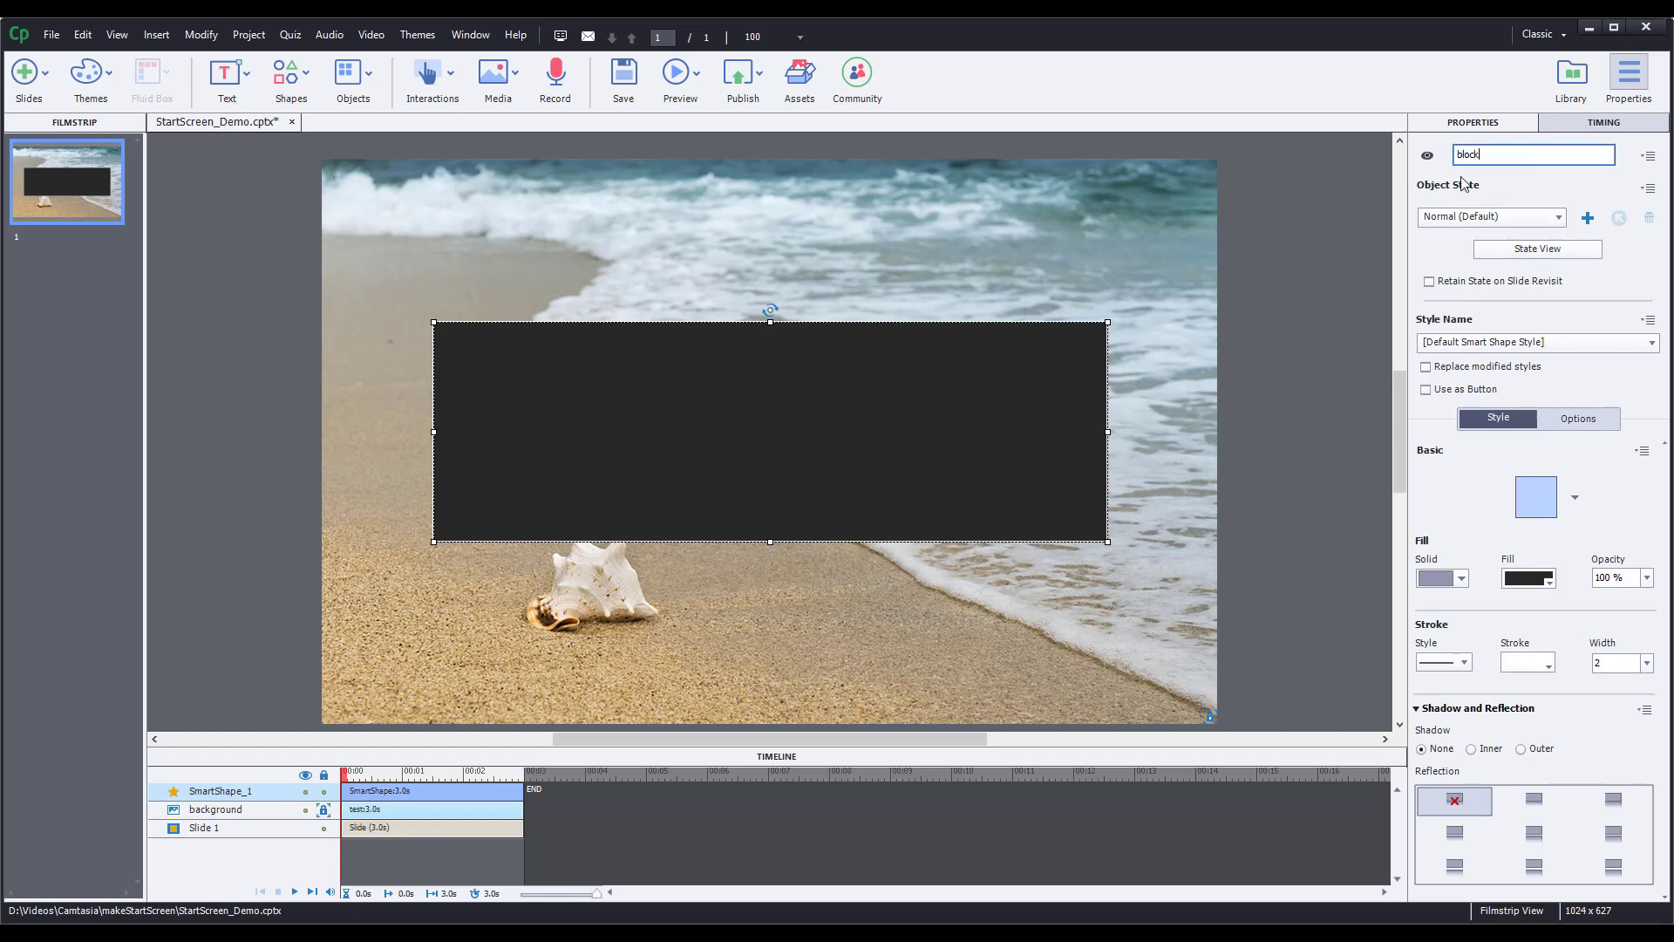
pyautogui.press('Return')
# Set the rectangle's fill opacity to 75% and its stroke width to 1
pyautogui.click(1612, 578)
pyautogui.doubleClick(1612, 578)
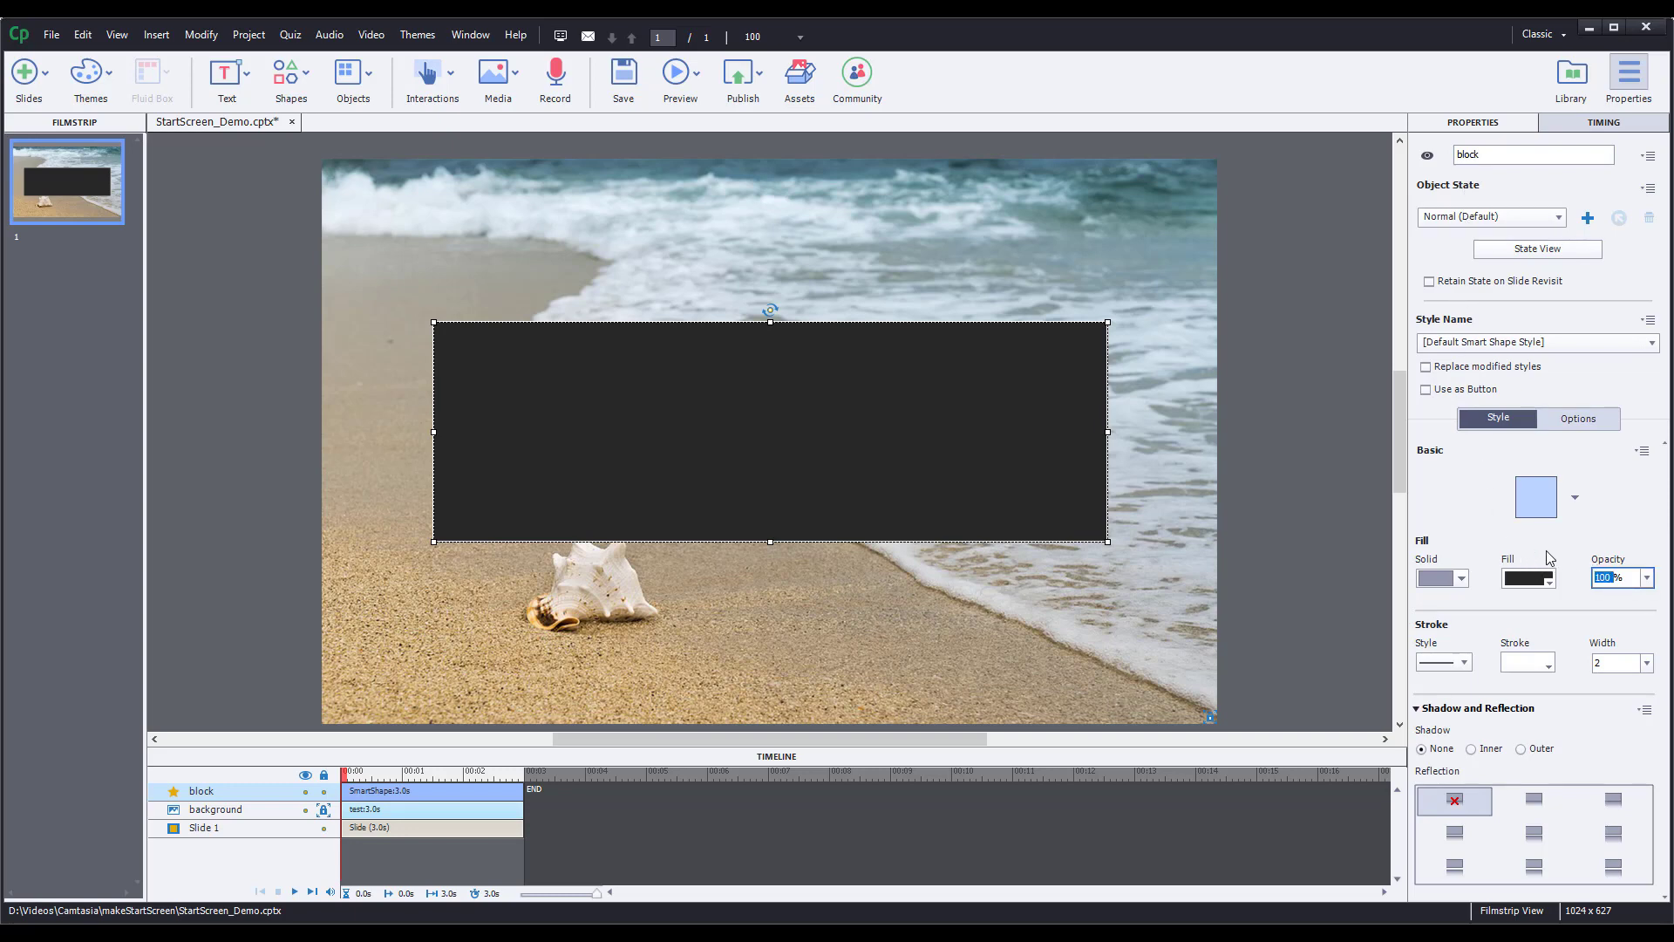
pyautogui.write('75')
pyautogui.press('Return')
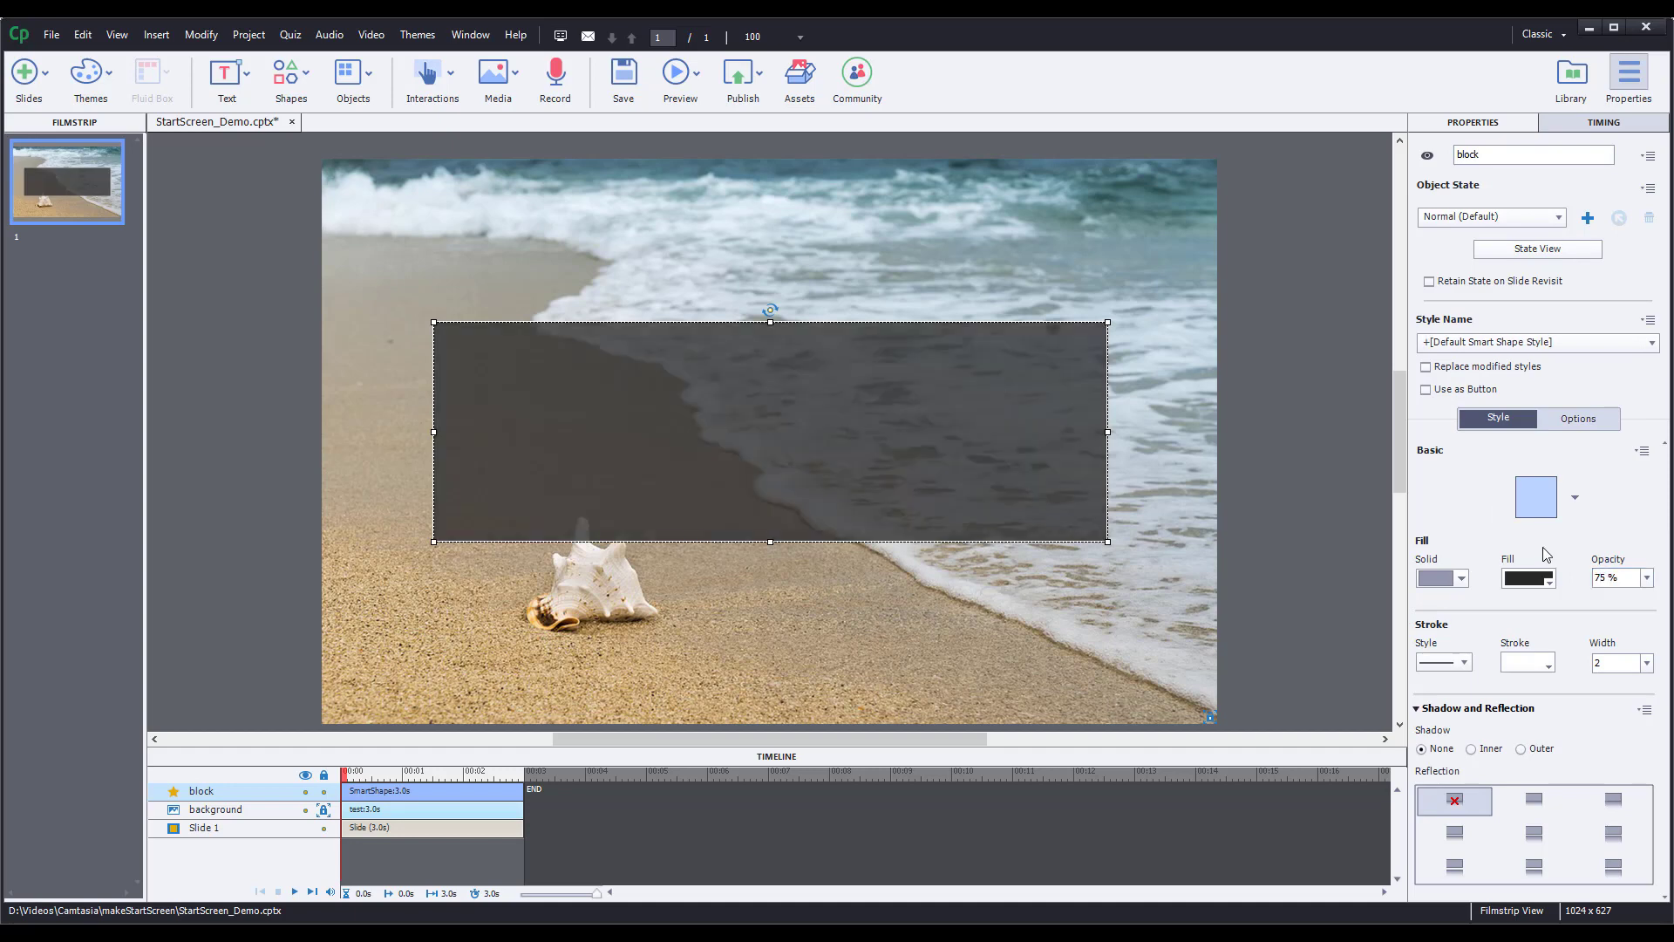
pyautogui.click(1647, 663)
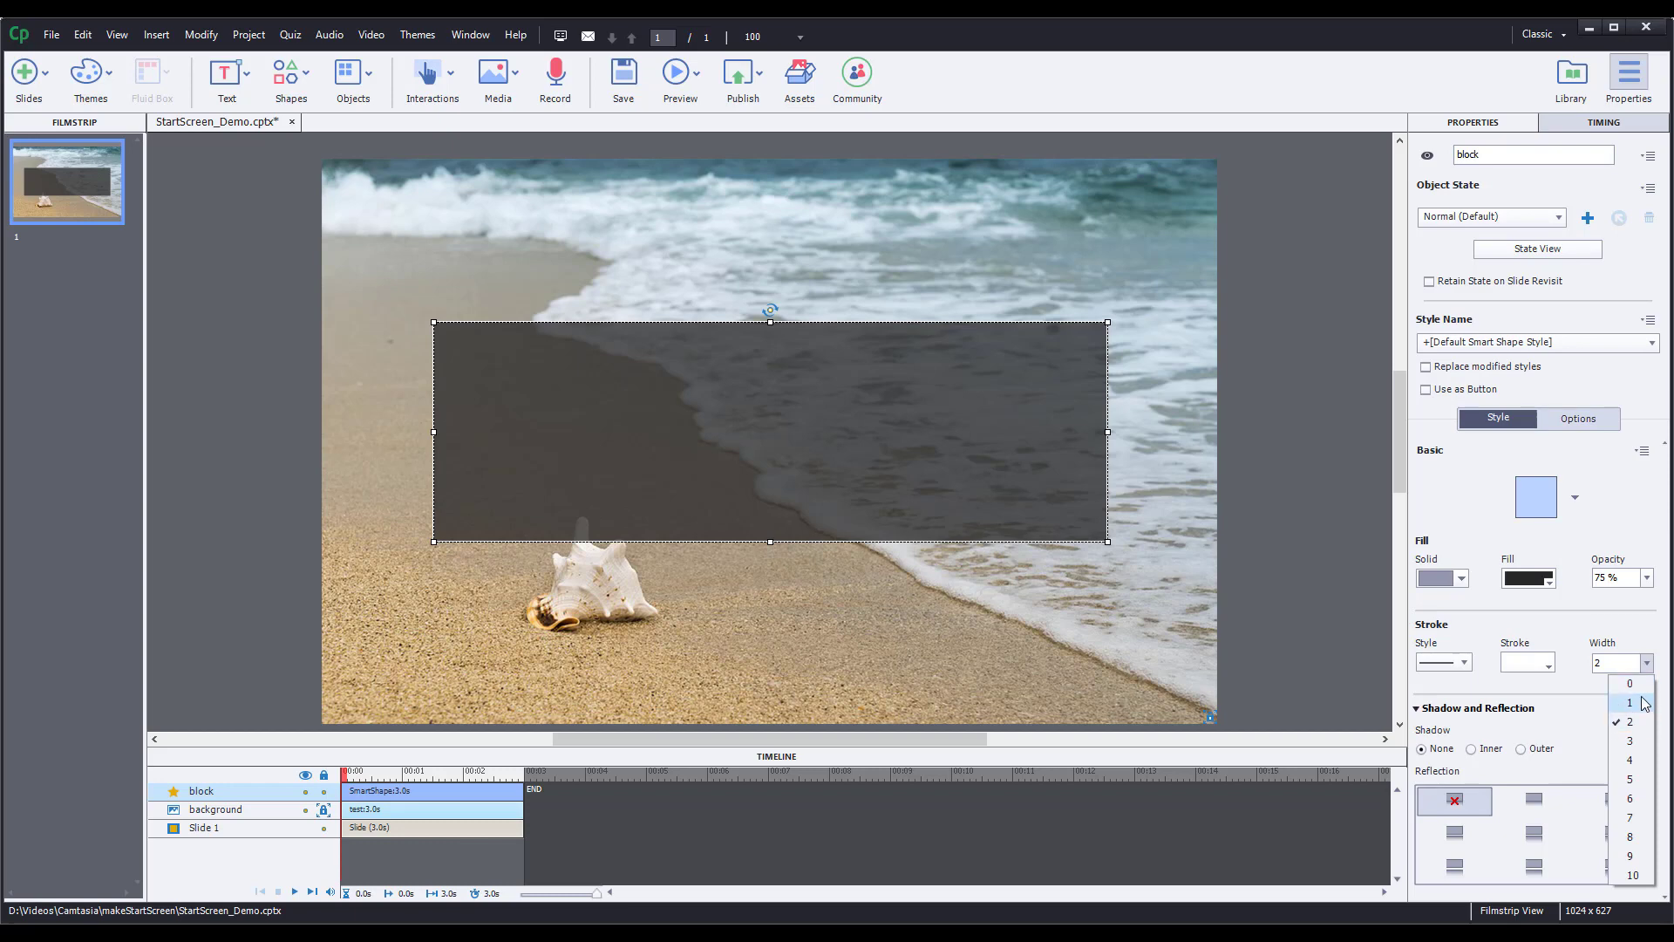
pyautogui.click(1644, 703)
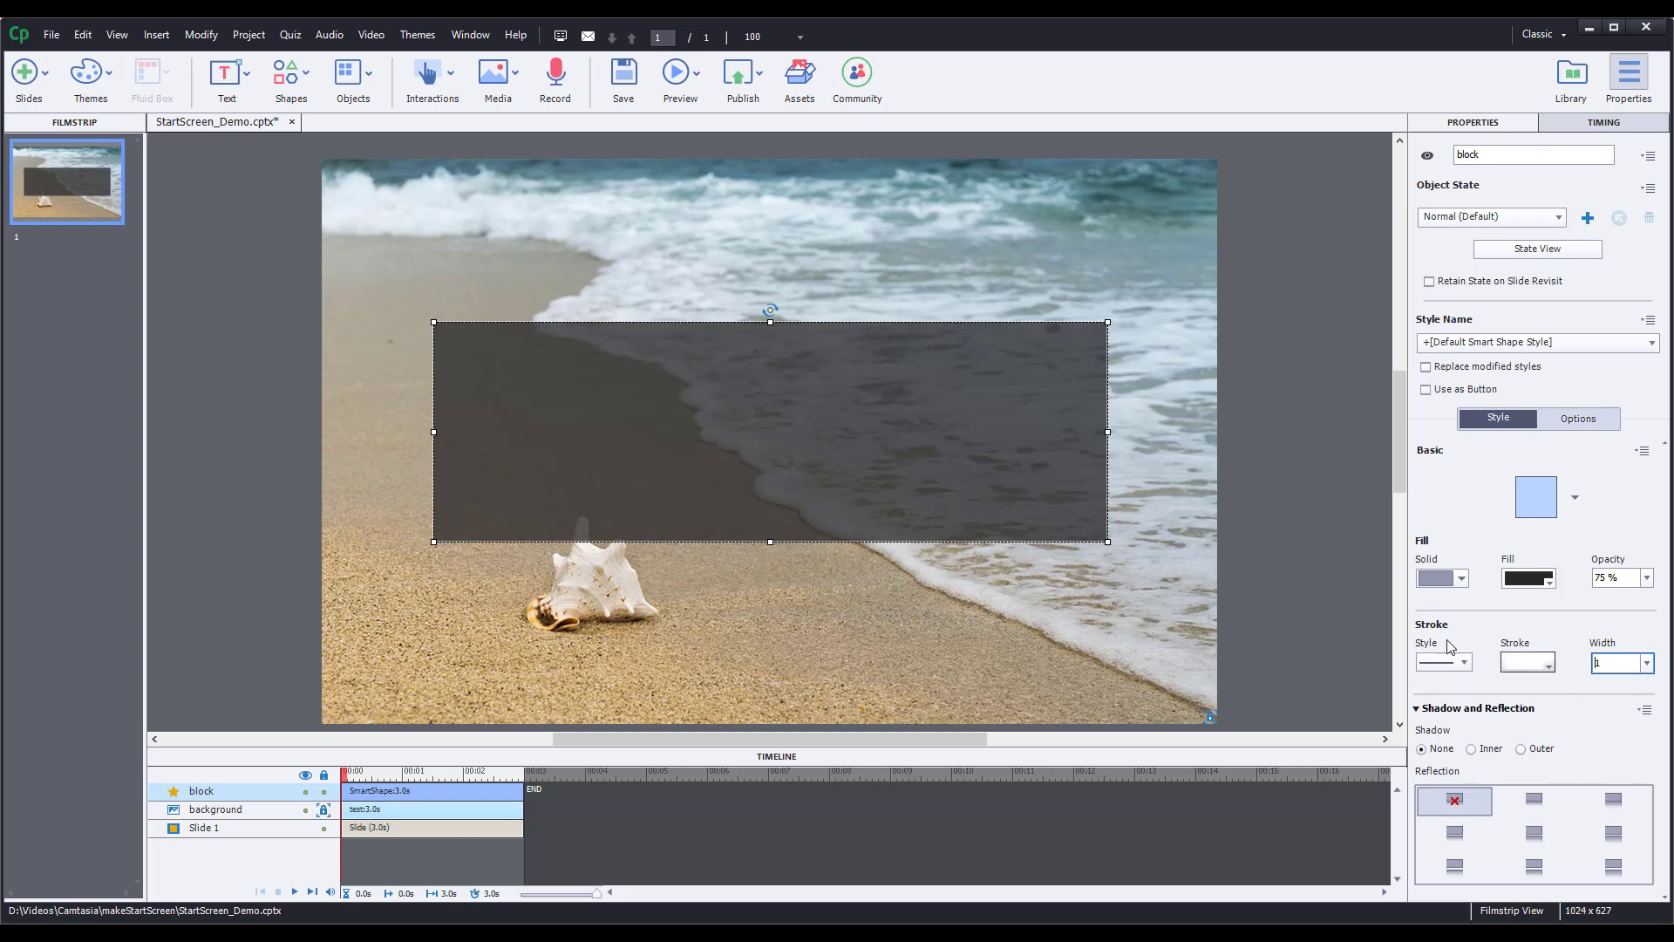
# Add a text caption to the slide and name it "title"
pyautogui.click(252, 80)
pyautogui.click(253, 129)
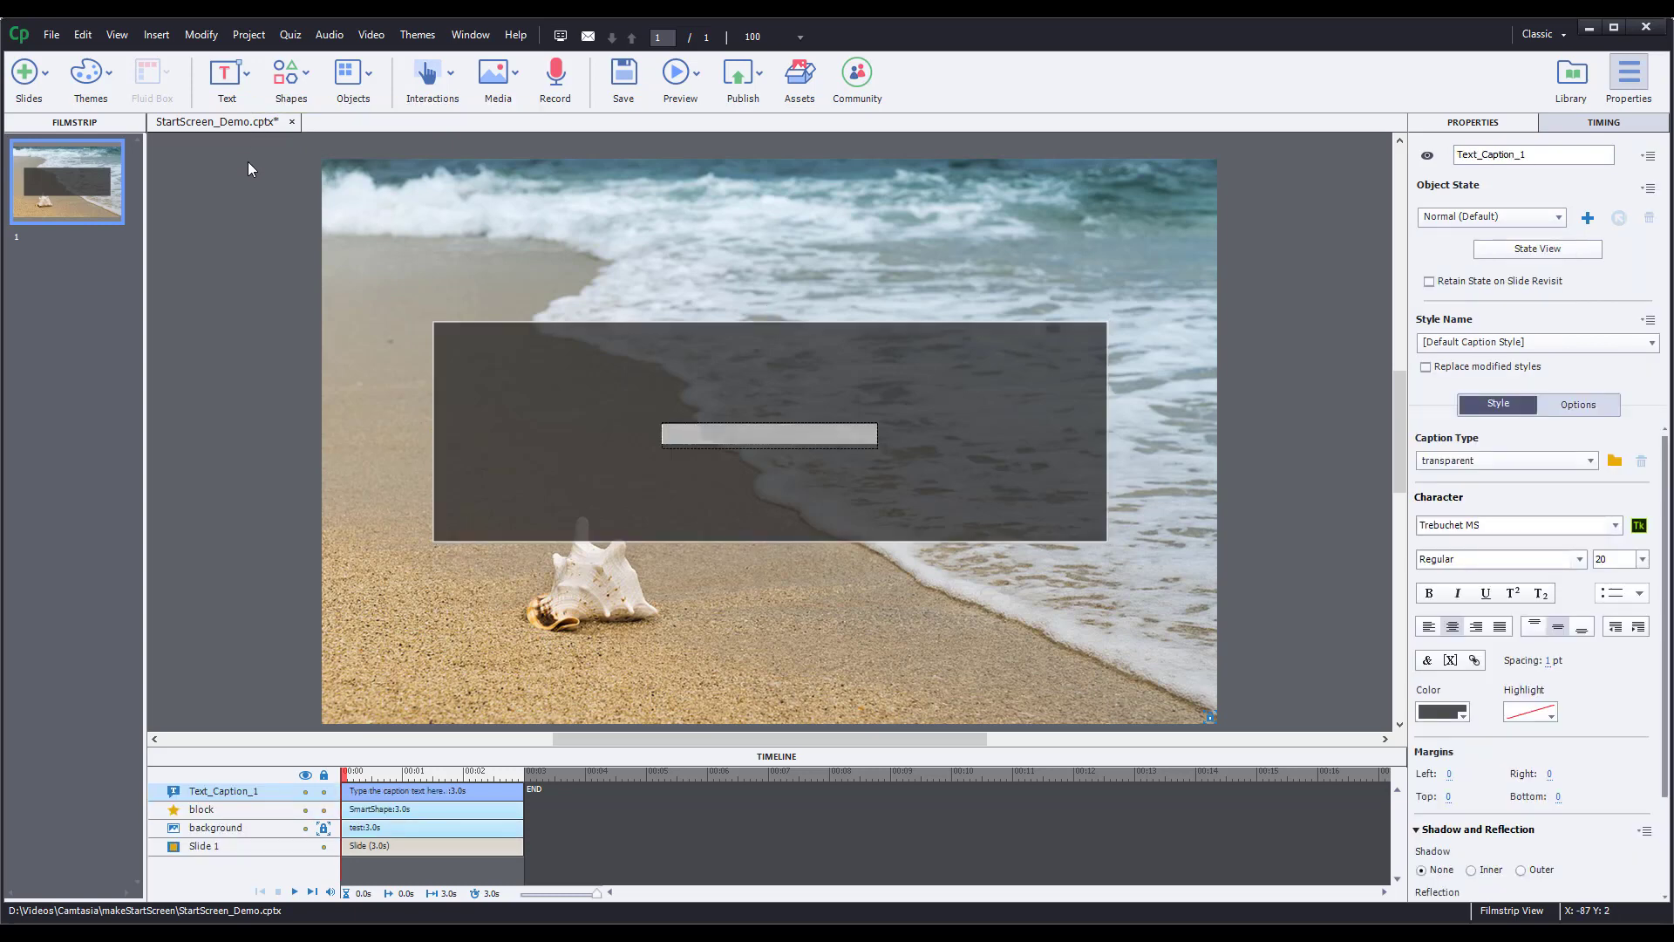
pyautogui.press('Escape')
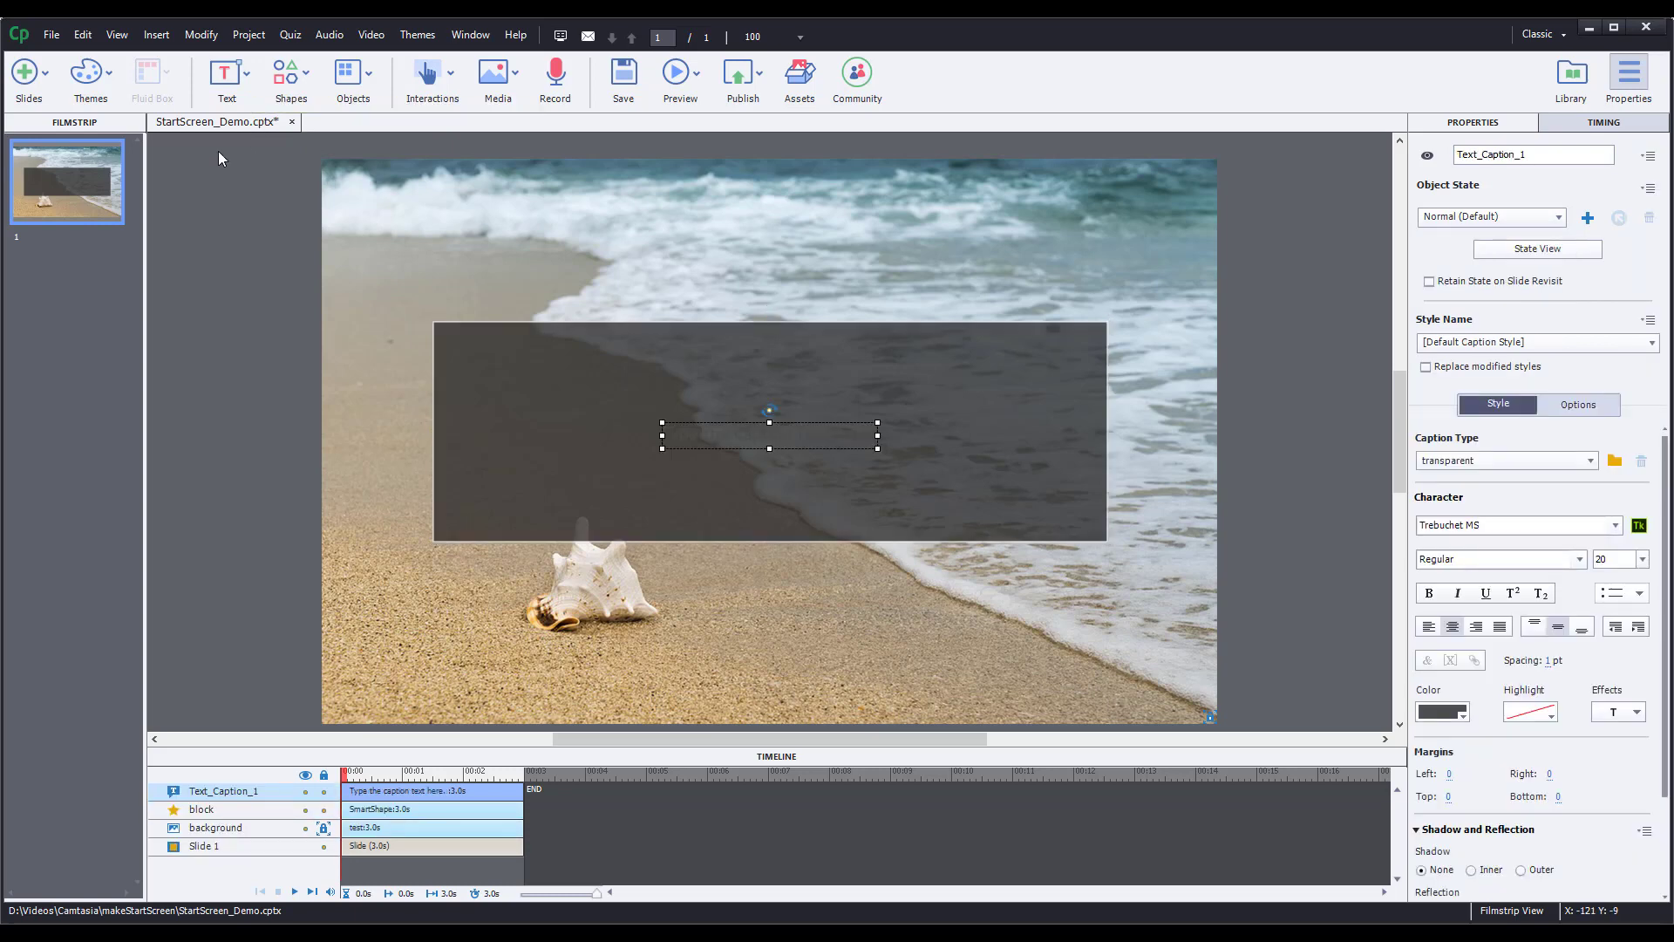
pyautogui.click(1470, 152)
pyautogui.doubleClick(1470, 153)
pyautogui.write('title')
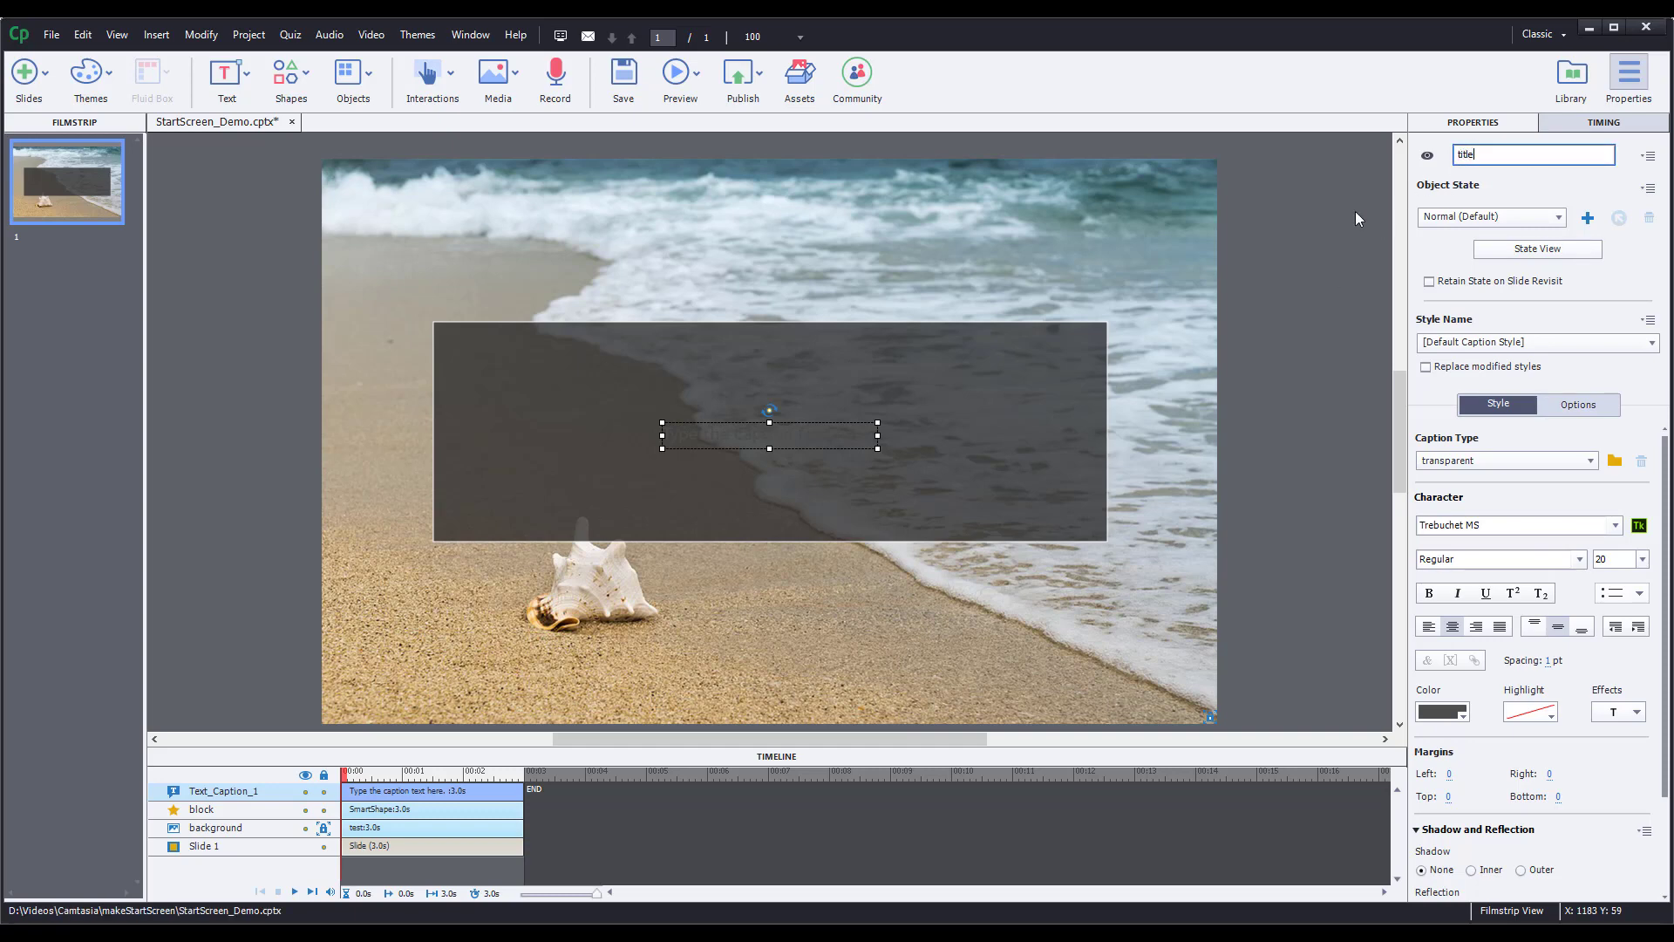
# Set the title caption's text color to white and its font size to 28
pyautogui.press('Return')
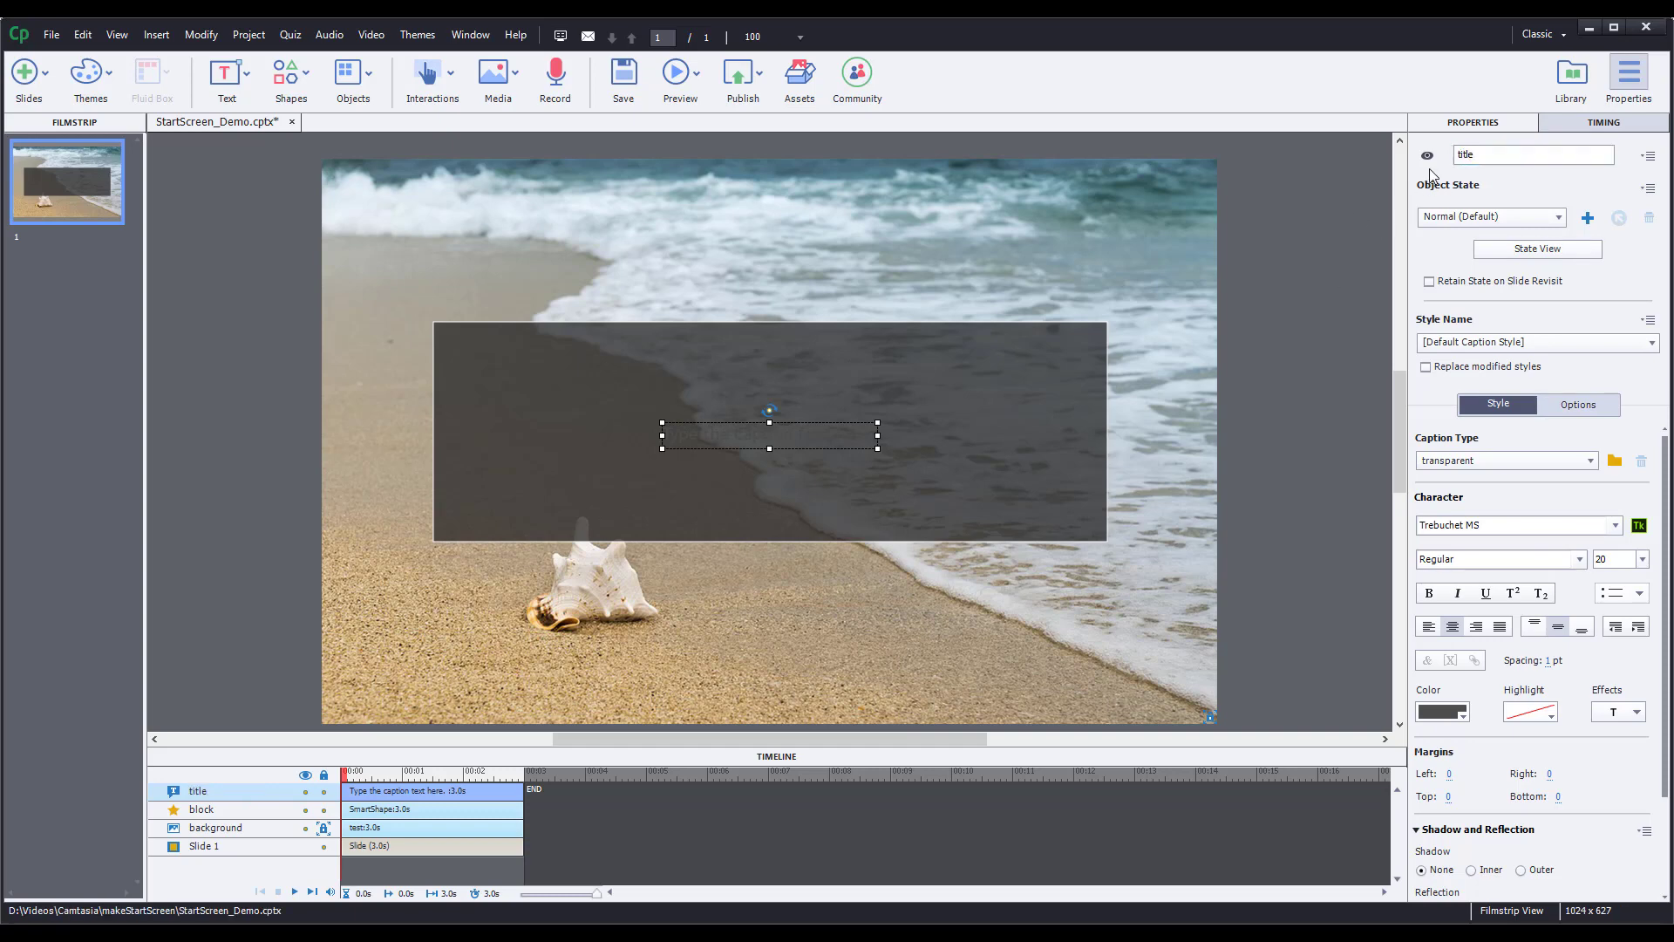
pyautogui.click(1454, 713)
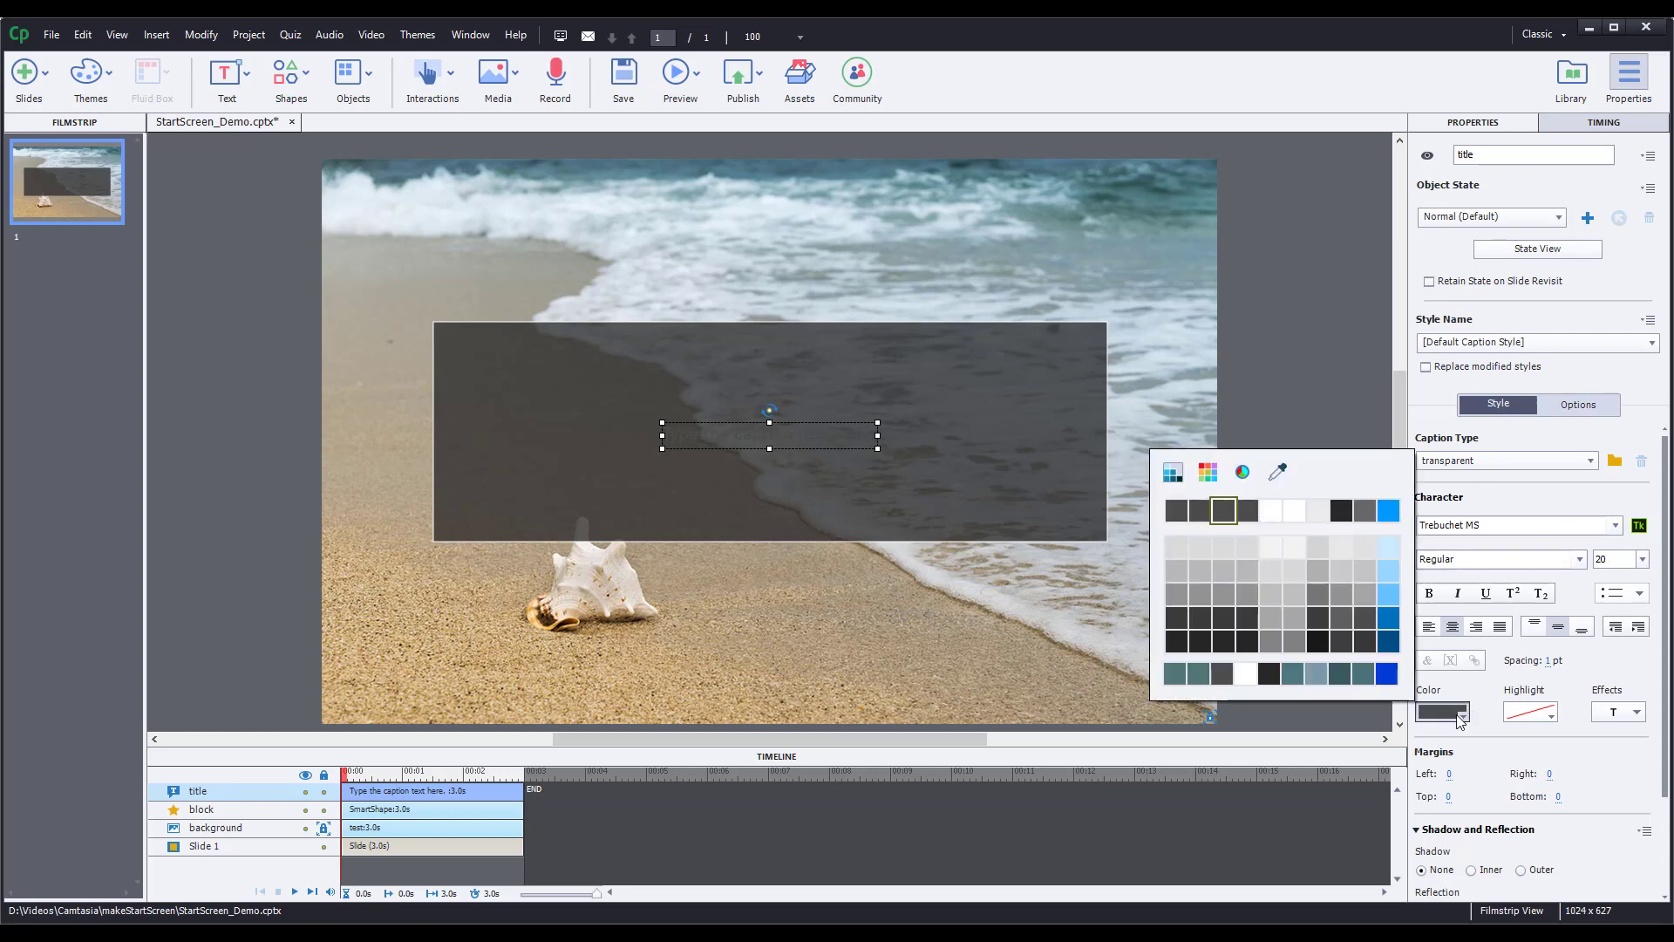
pyautogui.click(1264, 511)
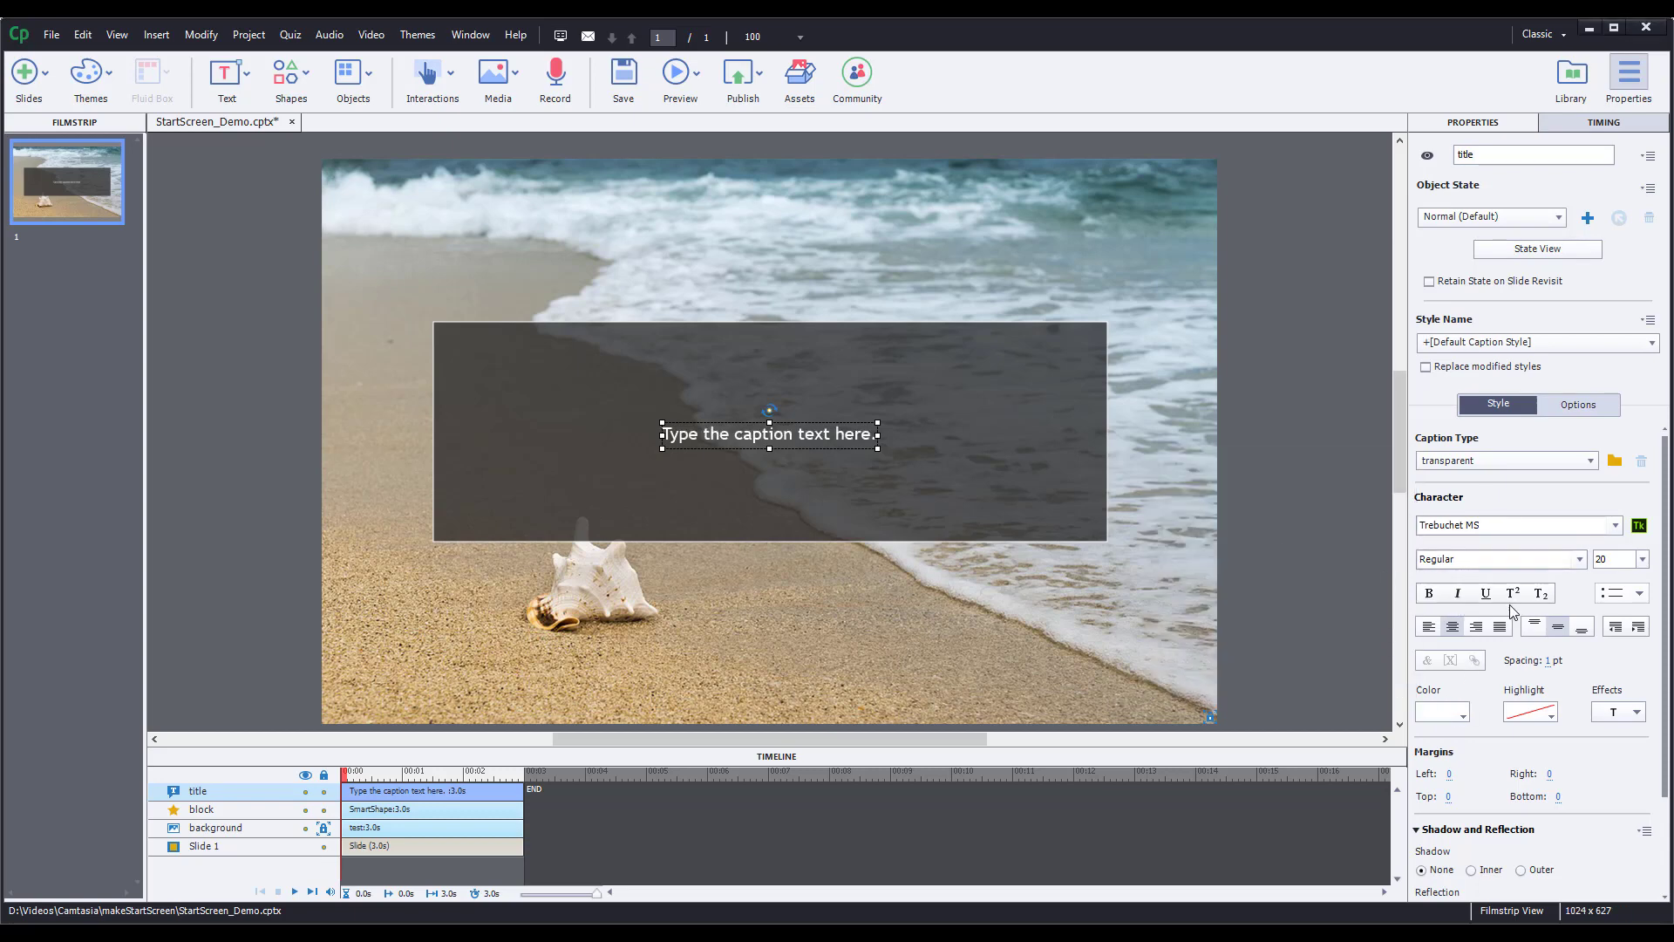
pyautogui.click(1643, 559)
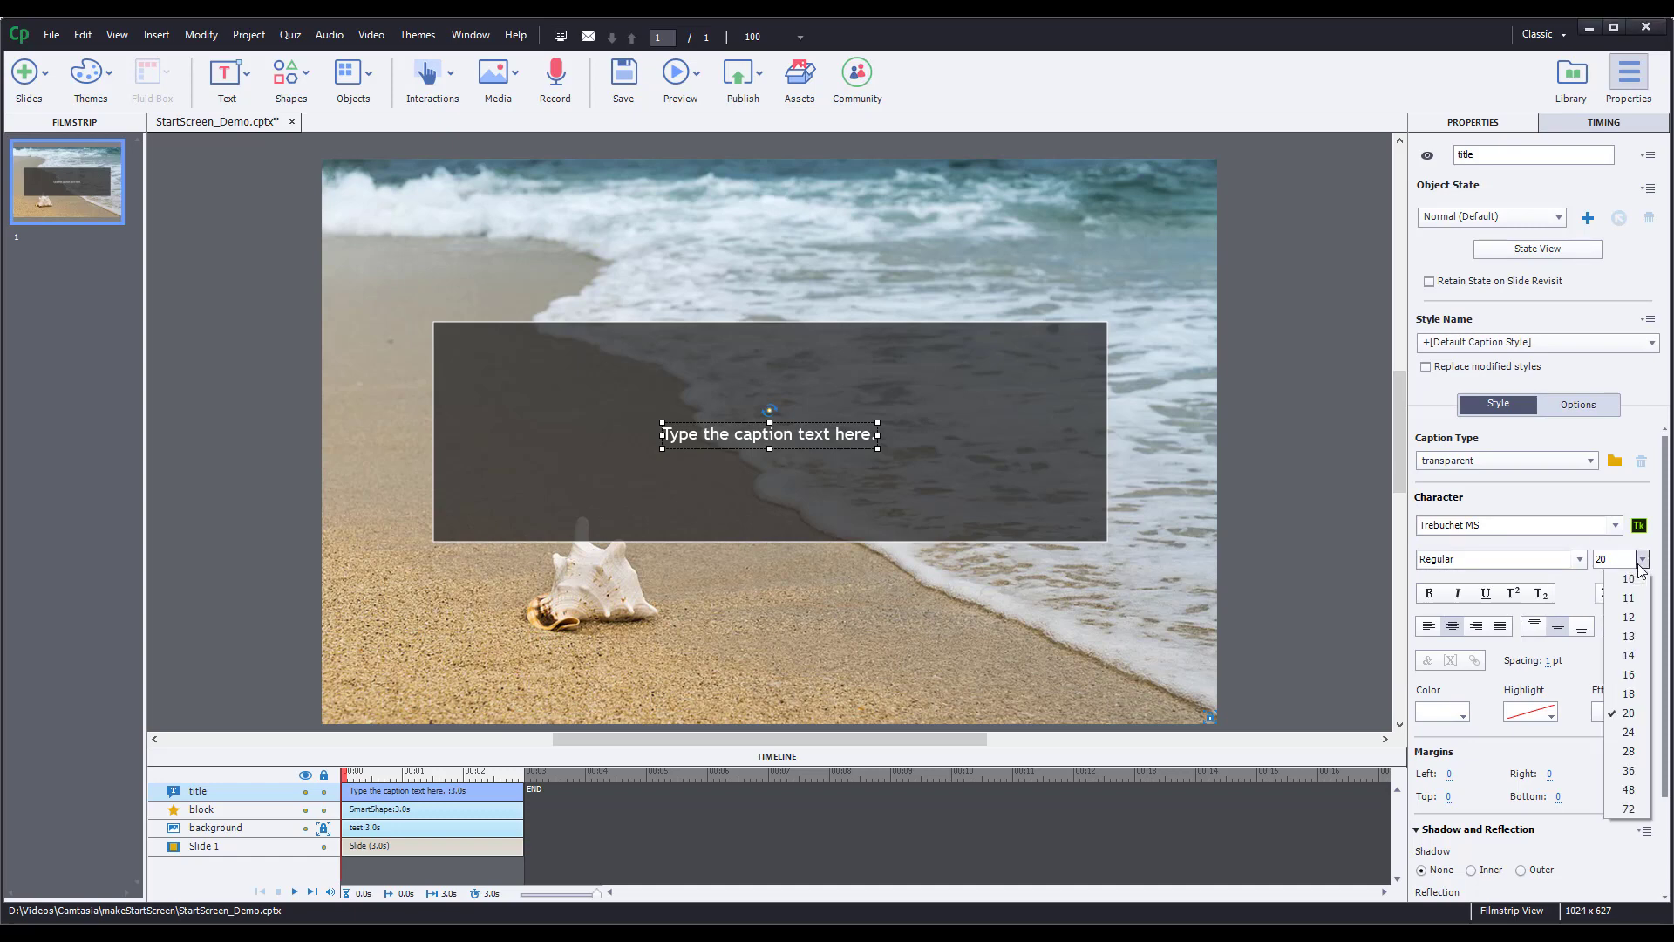
pyautogui.click(1636, 752)
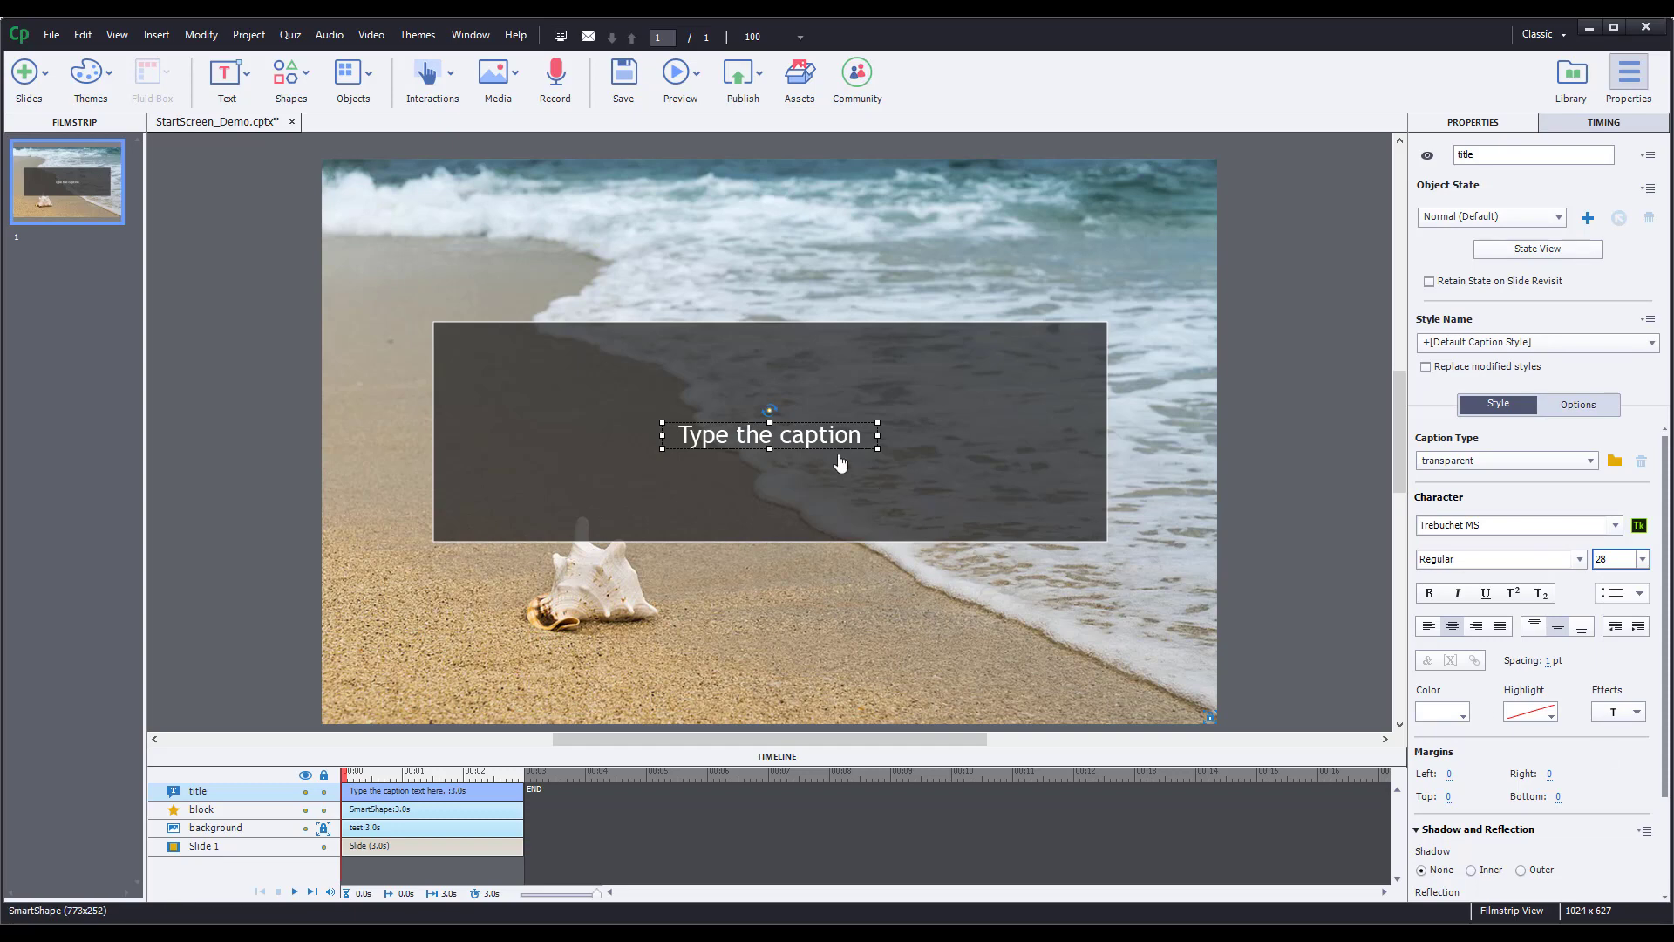
# Replace the title caption's placeholder text with "Beach Trip"
pyautogui.doubleClick(817, 434)
pyautogui.press('BackSpace')
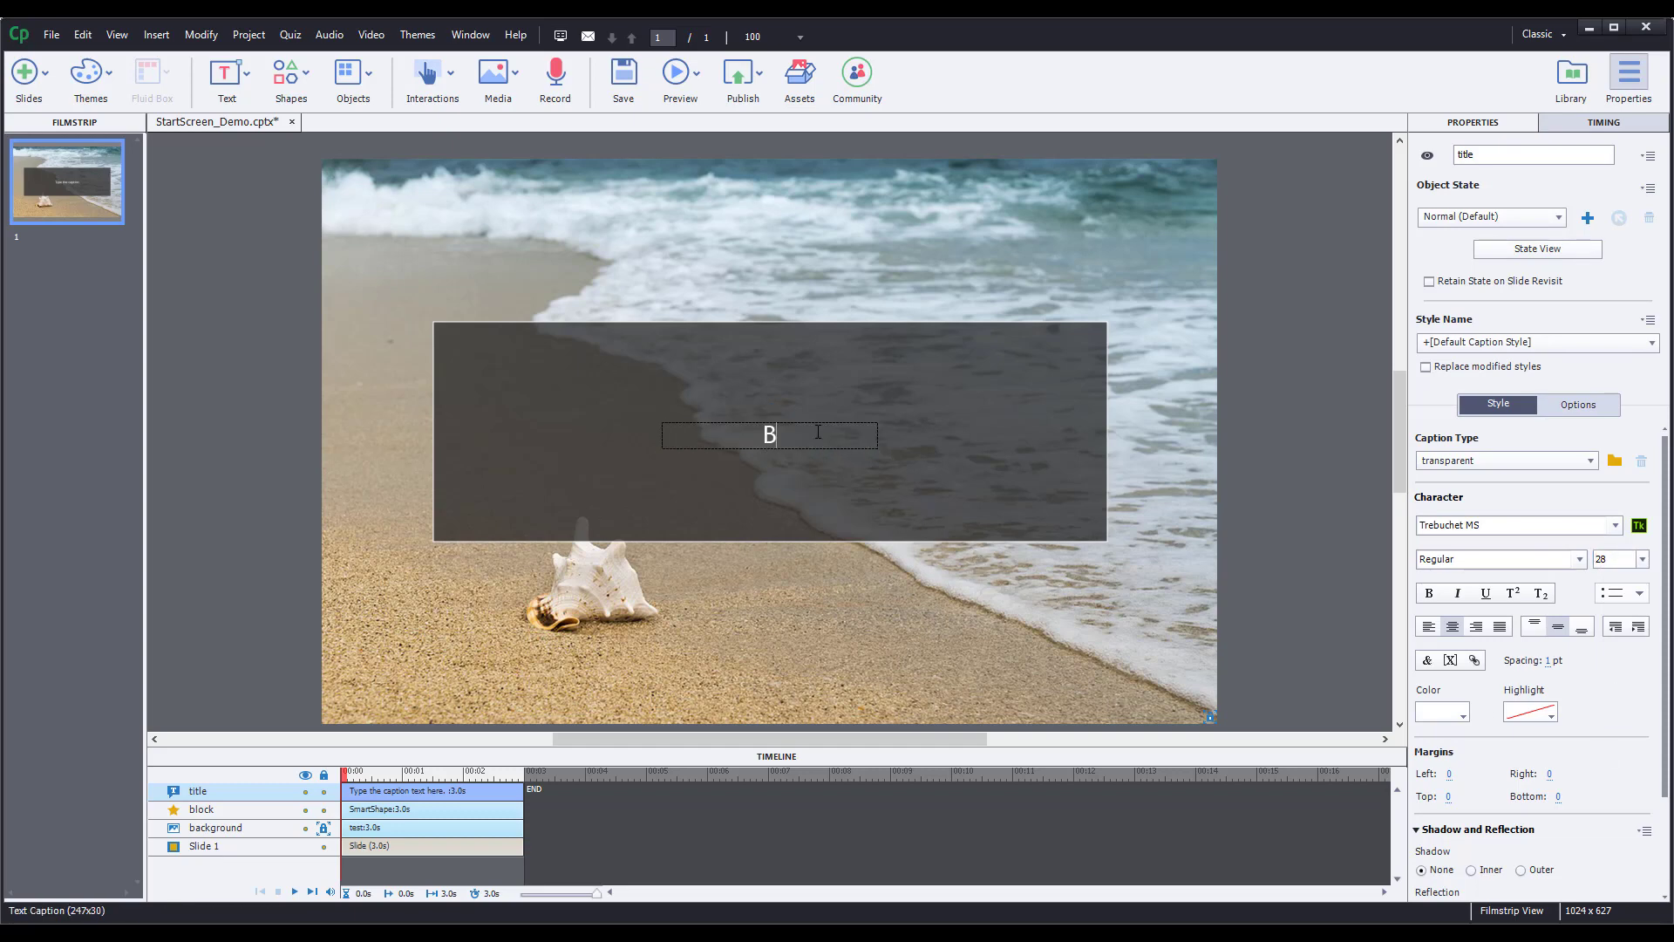
pyautogui.write('Beach Trip')
pyautogui.click(1238, 456)
pyautogui.click(764, 427)
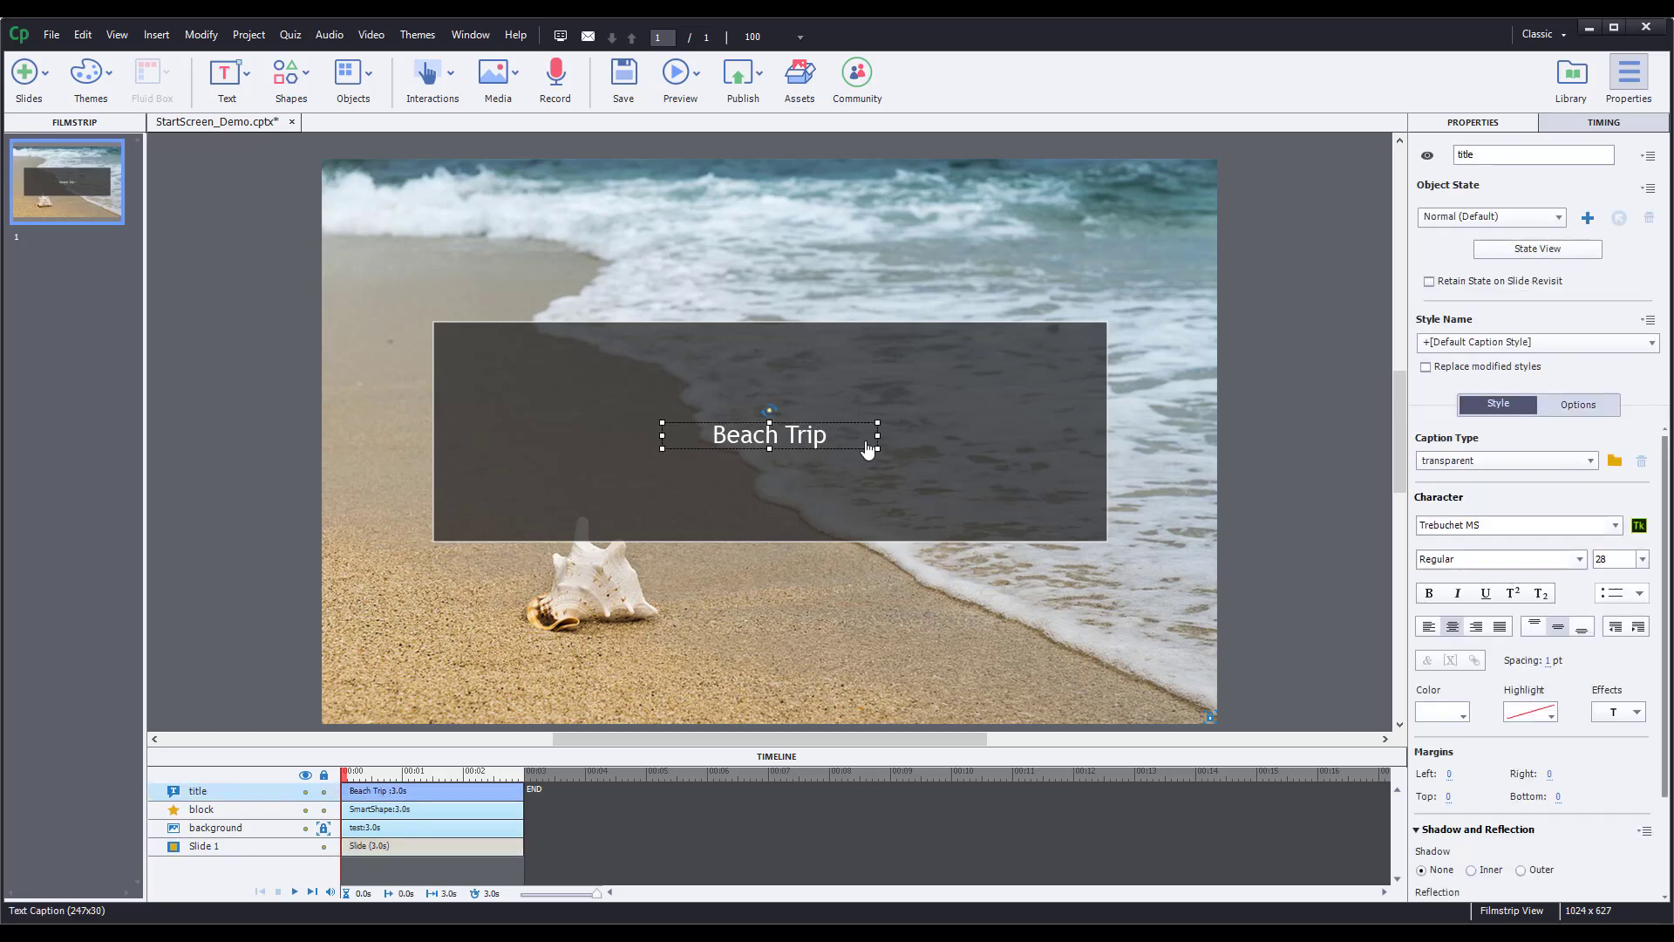
# Narrow the title caption to about 143 px wide and center it horizontally on the slide
pyautogui.moveTo(877, 440); pyautogui.dragTo(786, 448)
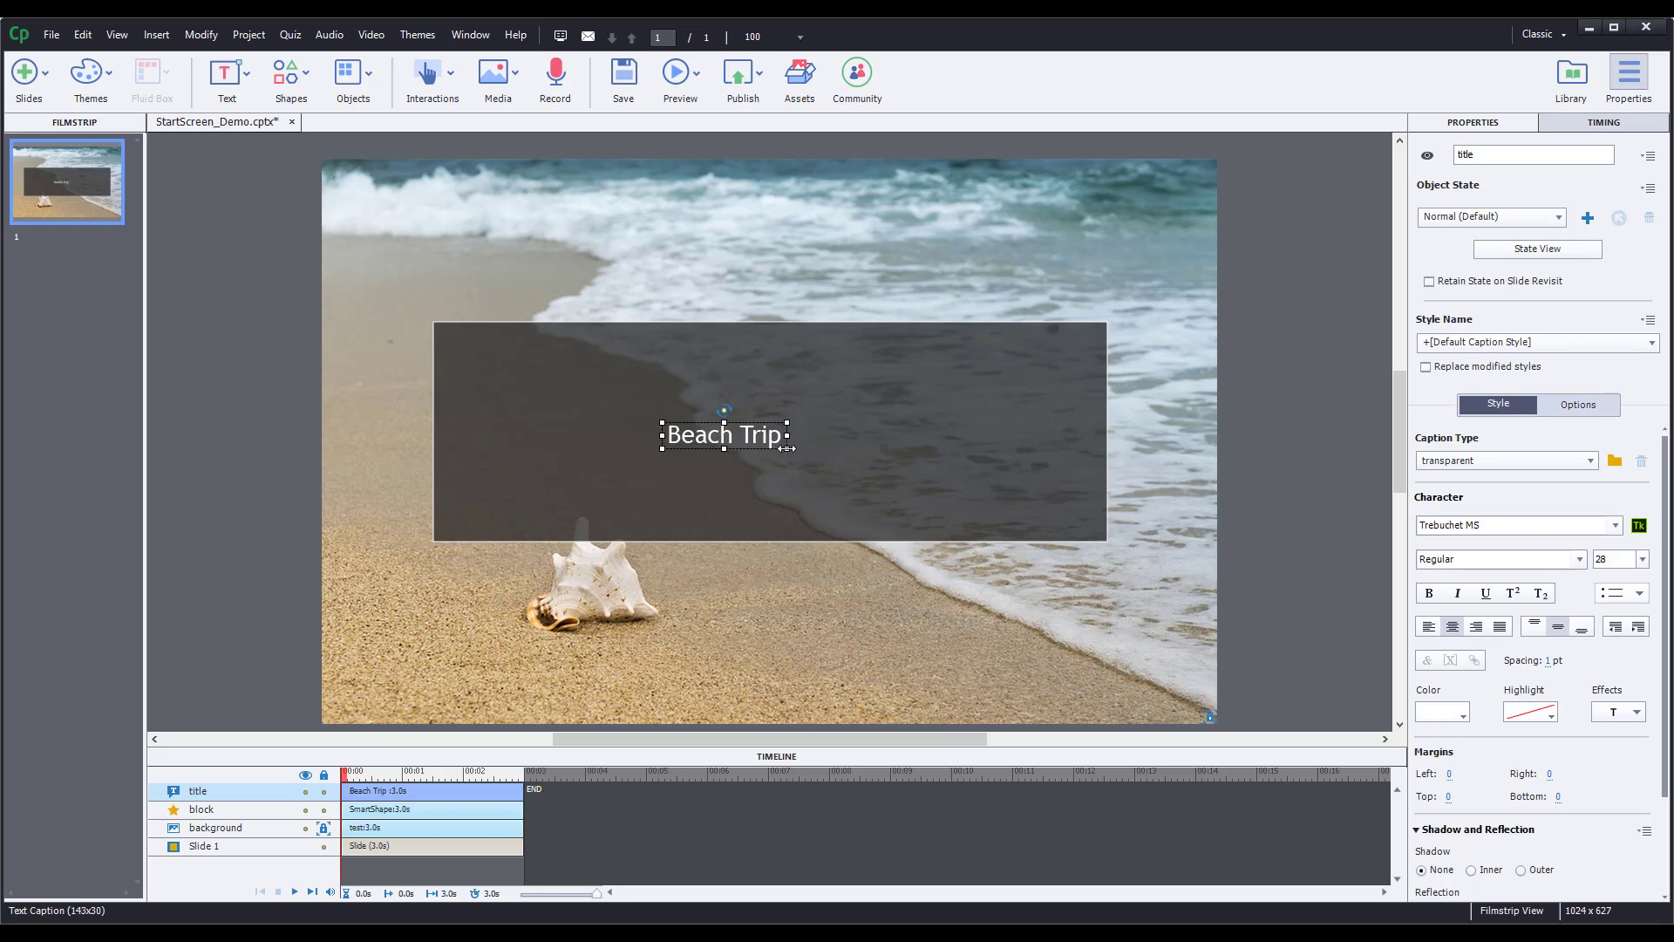
pyautogui.rightClick(755, 436)
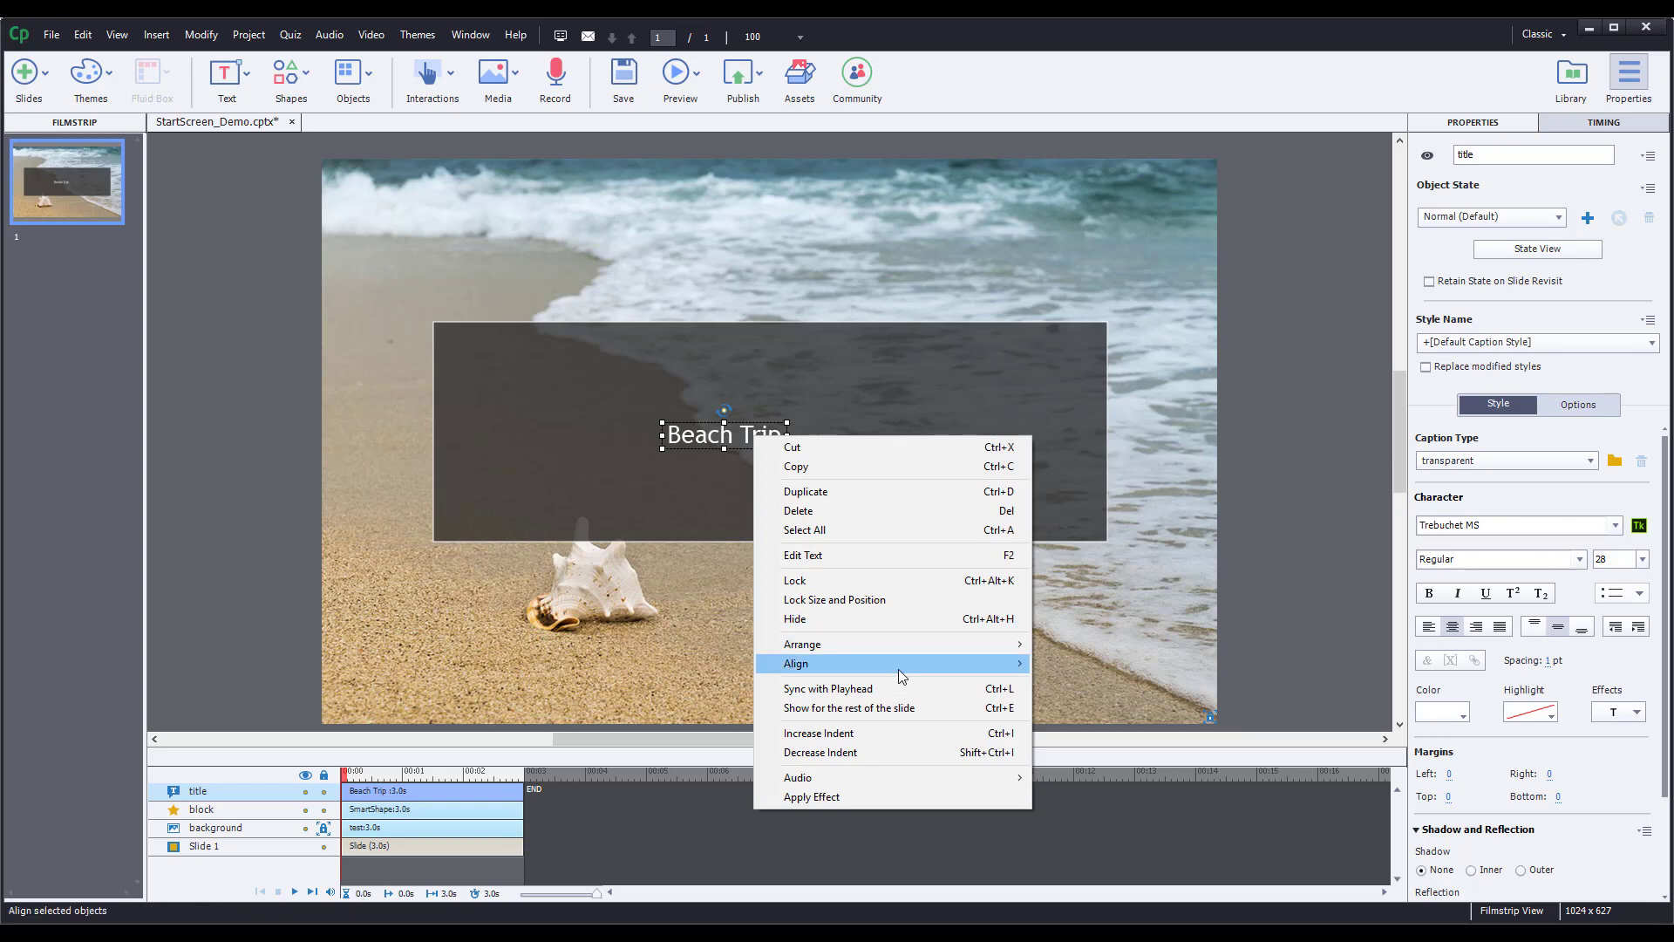
pyautogui.moveTo(923, 661)
pyautogui.click(1045, 660)
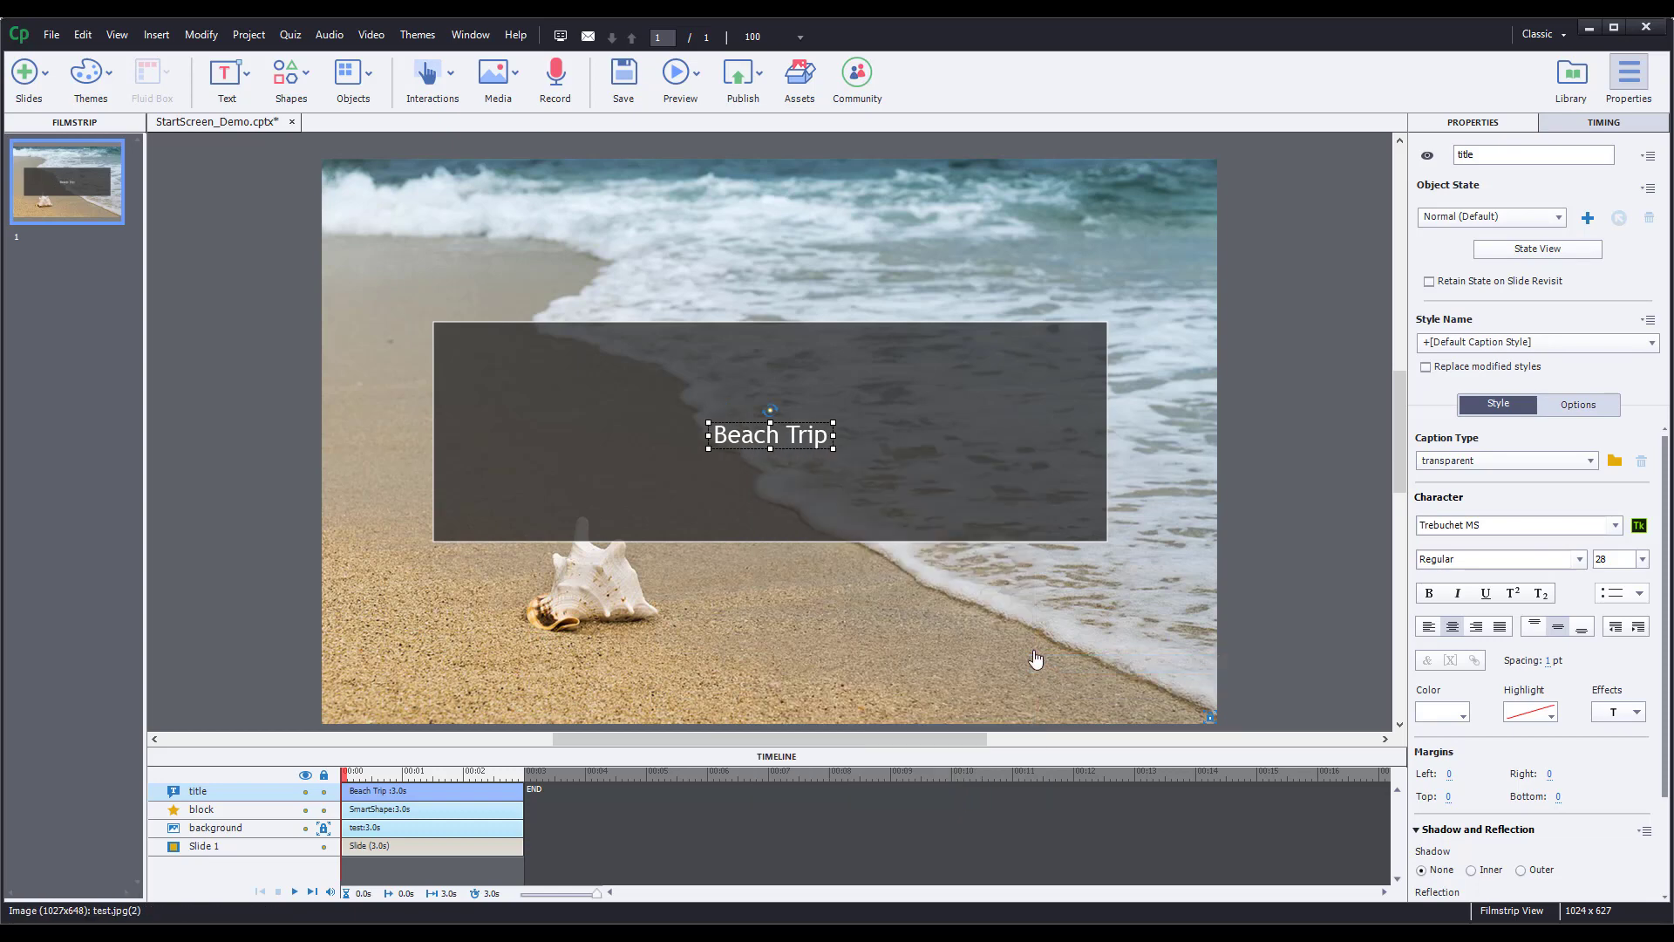
# Move the "Beach Trip" caption straight up until it sits just below the block's upper edge
pyautogui.press('Up')
pyautogui.press('Up')
pyautogui.press('Up')
pyautogui.press('Up')
pyautogui.press('Up')
pyautogui.press('Up')
pyautogui.press('Up')
pyautogui.press('Up')
pyautogui.press('Up')
pyautogui.press('Up')
pyautogui.press('Up')
pyautogui.press('Up')
pyautogui.press('Up')
pyautogui.press('Up')
pyautogui.press('Up')
pyautogui.press('Up')
pyautogui.press('Up')
pyautogui.press('Up')
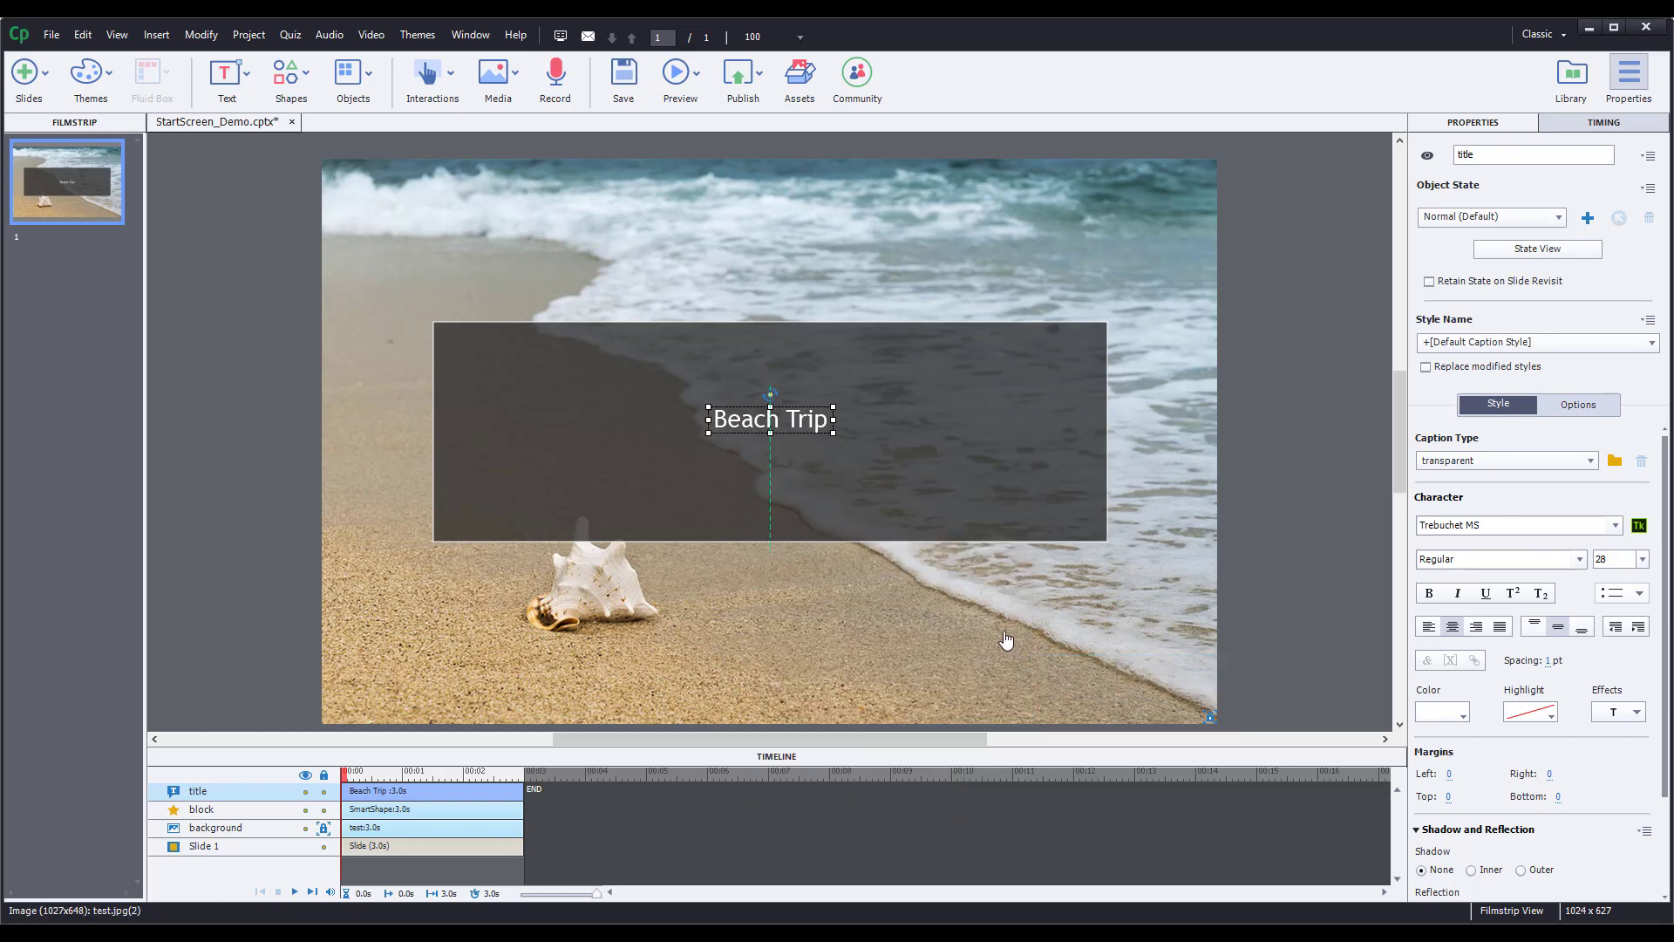
pyautogui.press('Up')
pyautogui.press('Up')
pyautogui.press('Up')
pyautogui.press('Up')
pyautogui.press('Up')
pyautogui.press('Up')
pyautogui.press('Up')
pyautogui.press('Up')
pyautogui.press('Up')
pyautogui.press('Up')
pyautogui.press('Up')
pyautogui.press('Up')
pyautogui.press('Up')
pyautogui.press('Up')
pyautogui.press('Up')
pyautogui.press('Up')
pyautogui.press('Up')
pyautogui.press('Up')
pyautogui.press('Up')
pyautogui.press('Up')
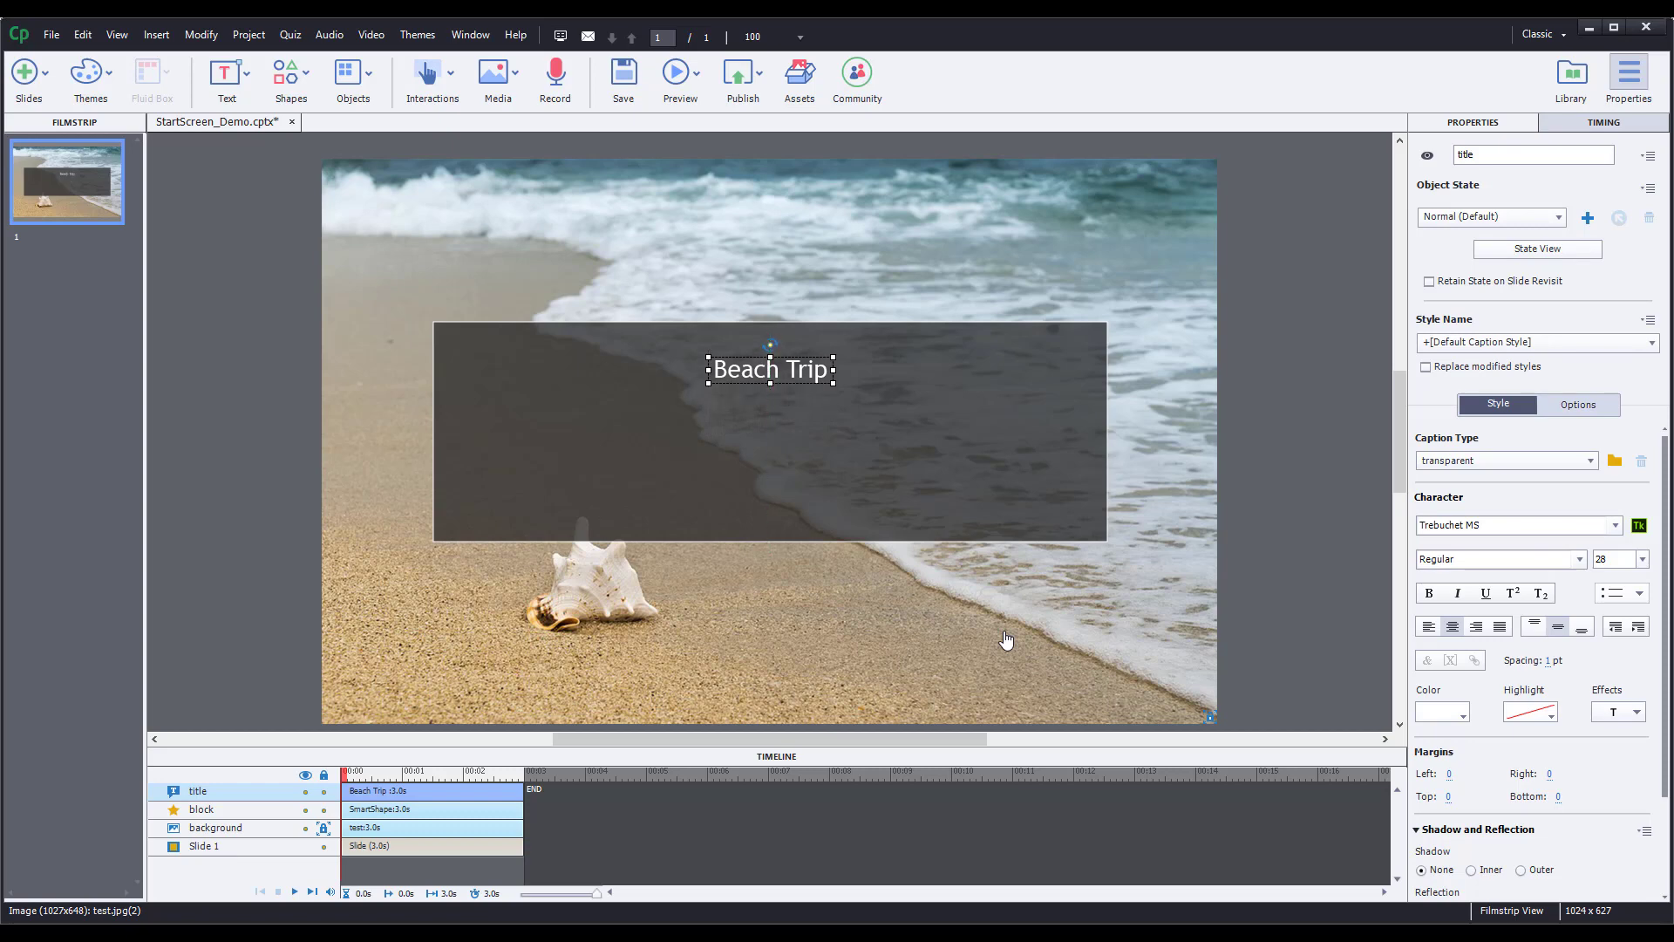
pyautogui.press('Down')
pyautogui.press('Down')
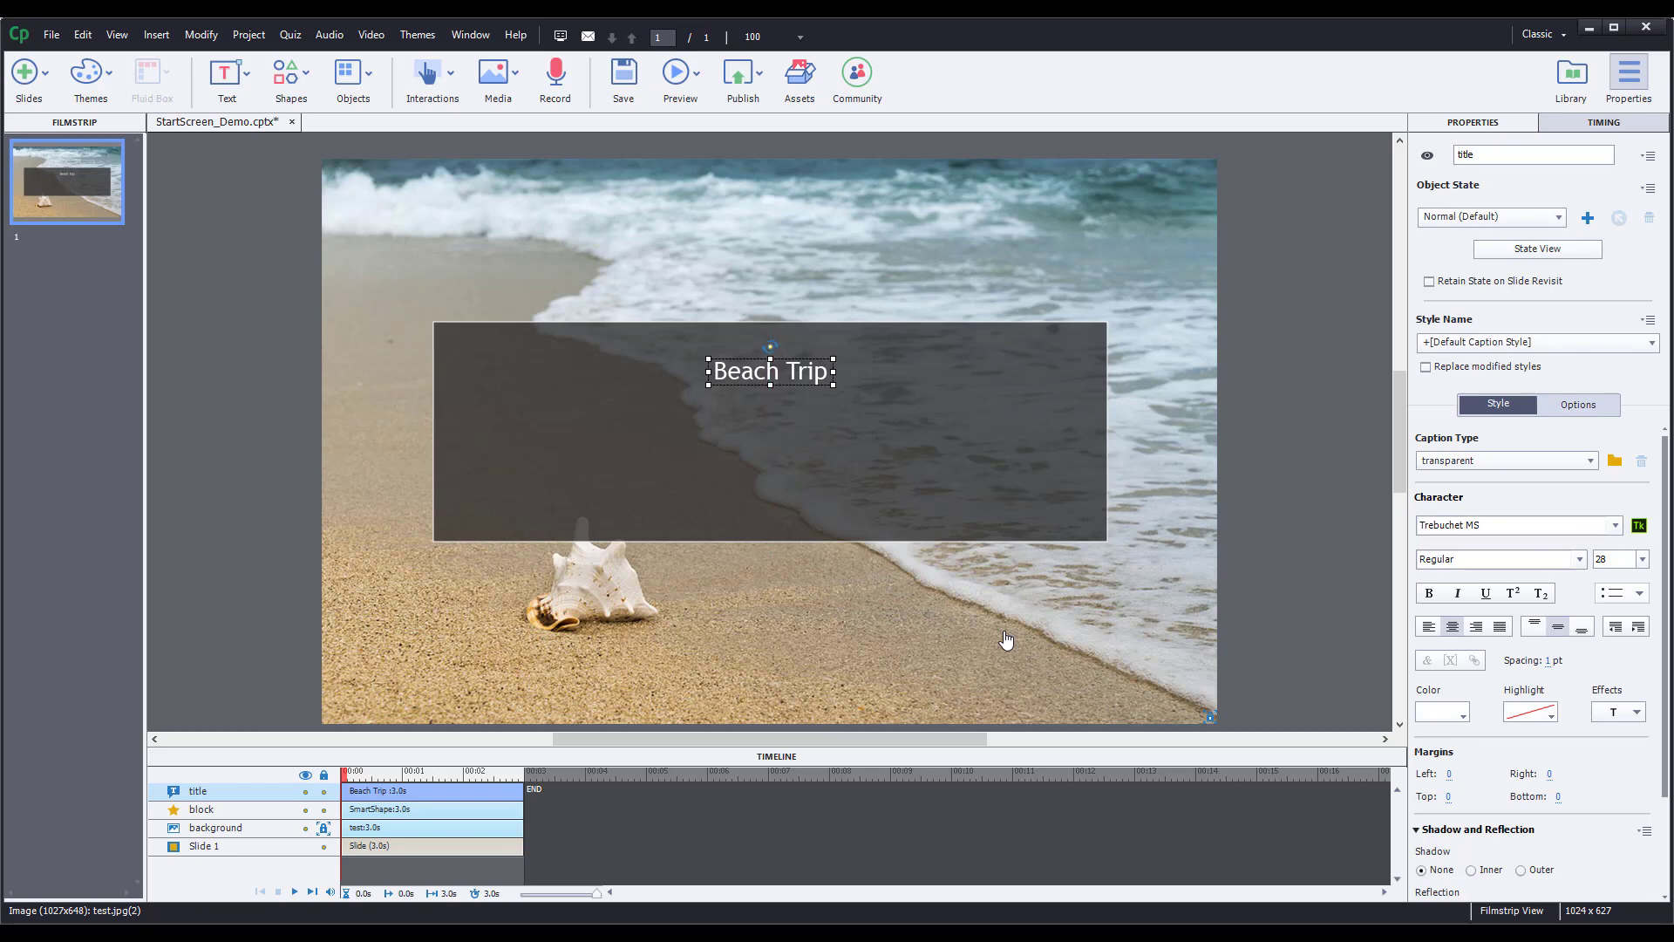
# Add a second text caption to the slide with font size 18 and white text
pyautogui.click(226, 75)
pyautogui.click(274, 126)
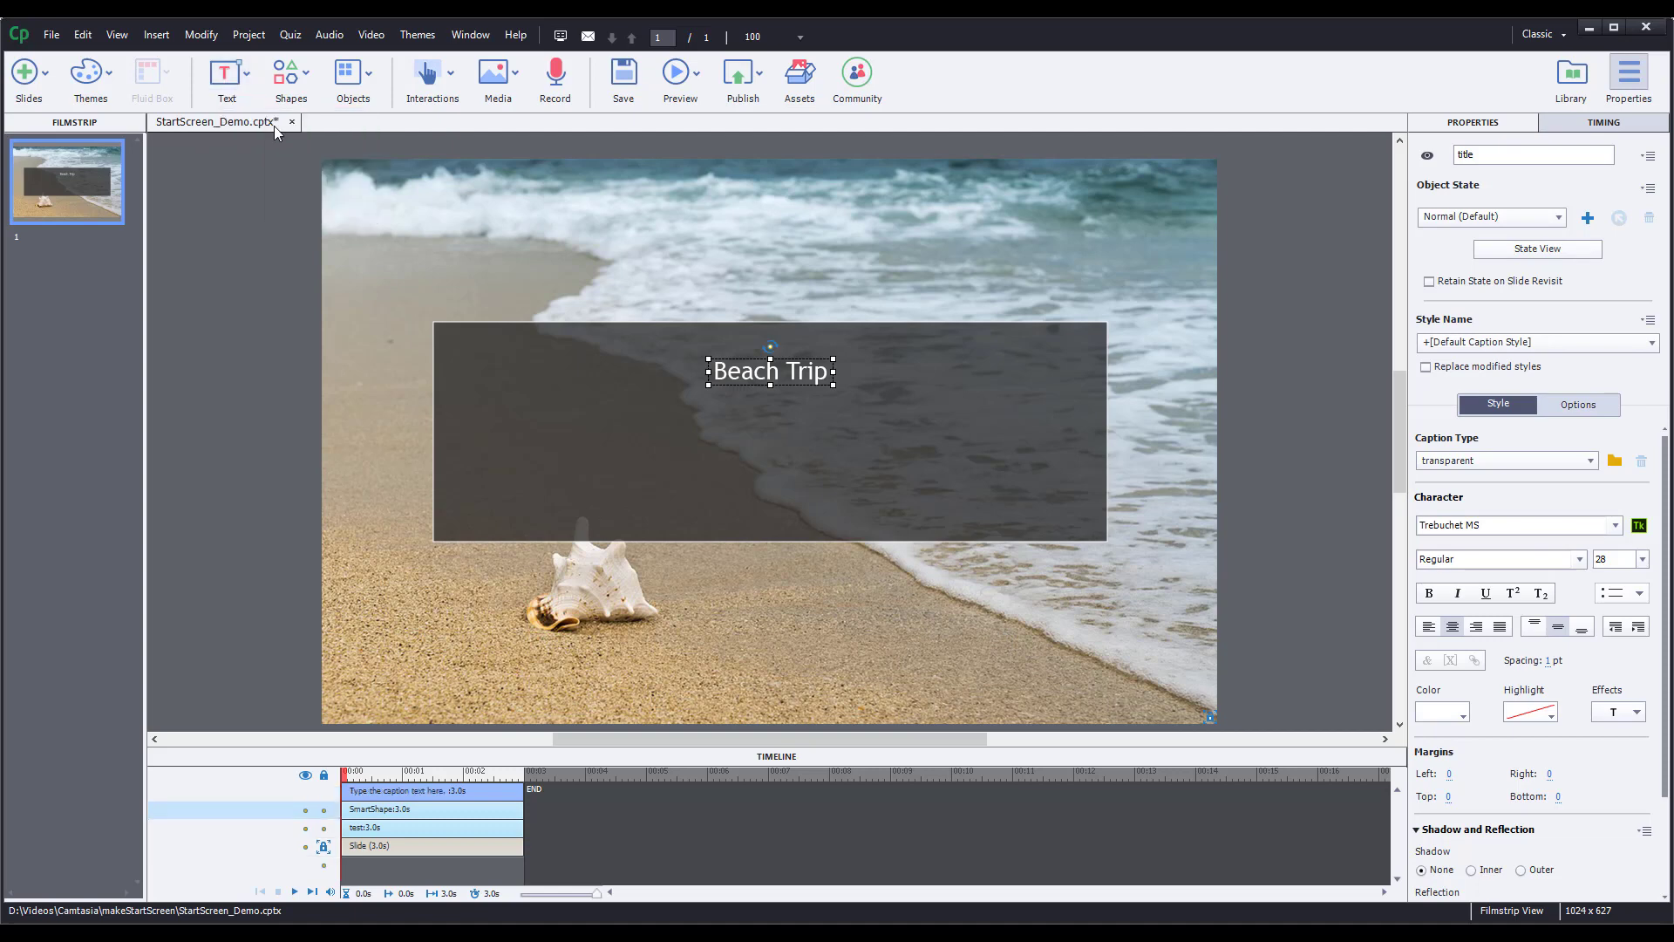
pyautogui.click(1642, 559)
pyautogui.click(1633, 695)
pyautogui.click(1442, 711)
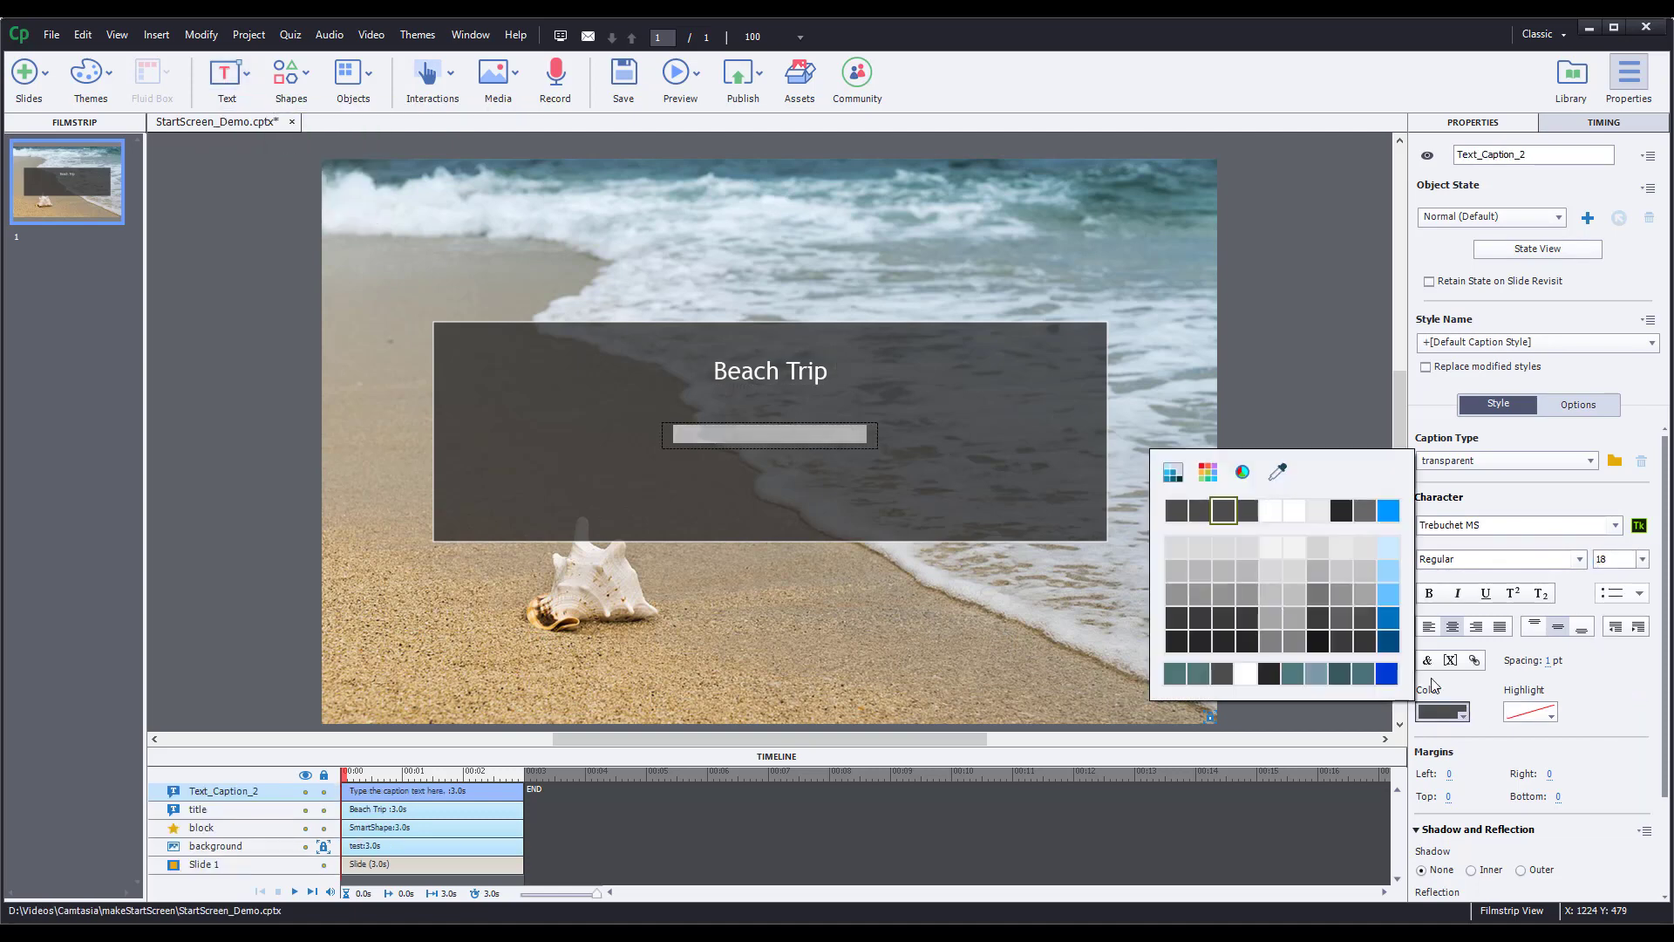
pyautogui.click(1283, 513)
# Name the new text caption "description"
pyautogui.doubleClick(1507, 156)
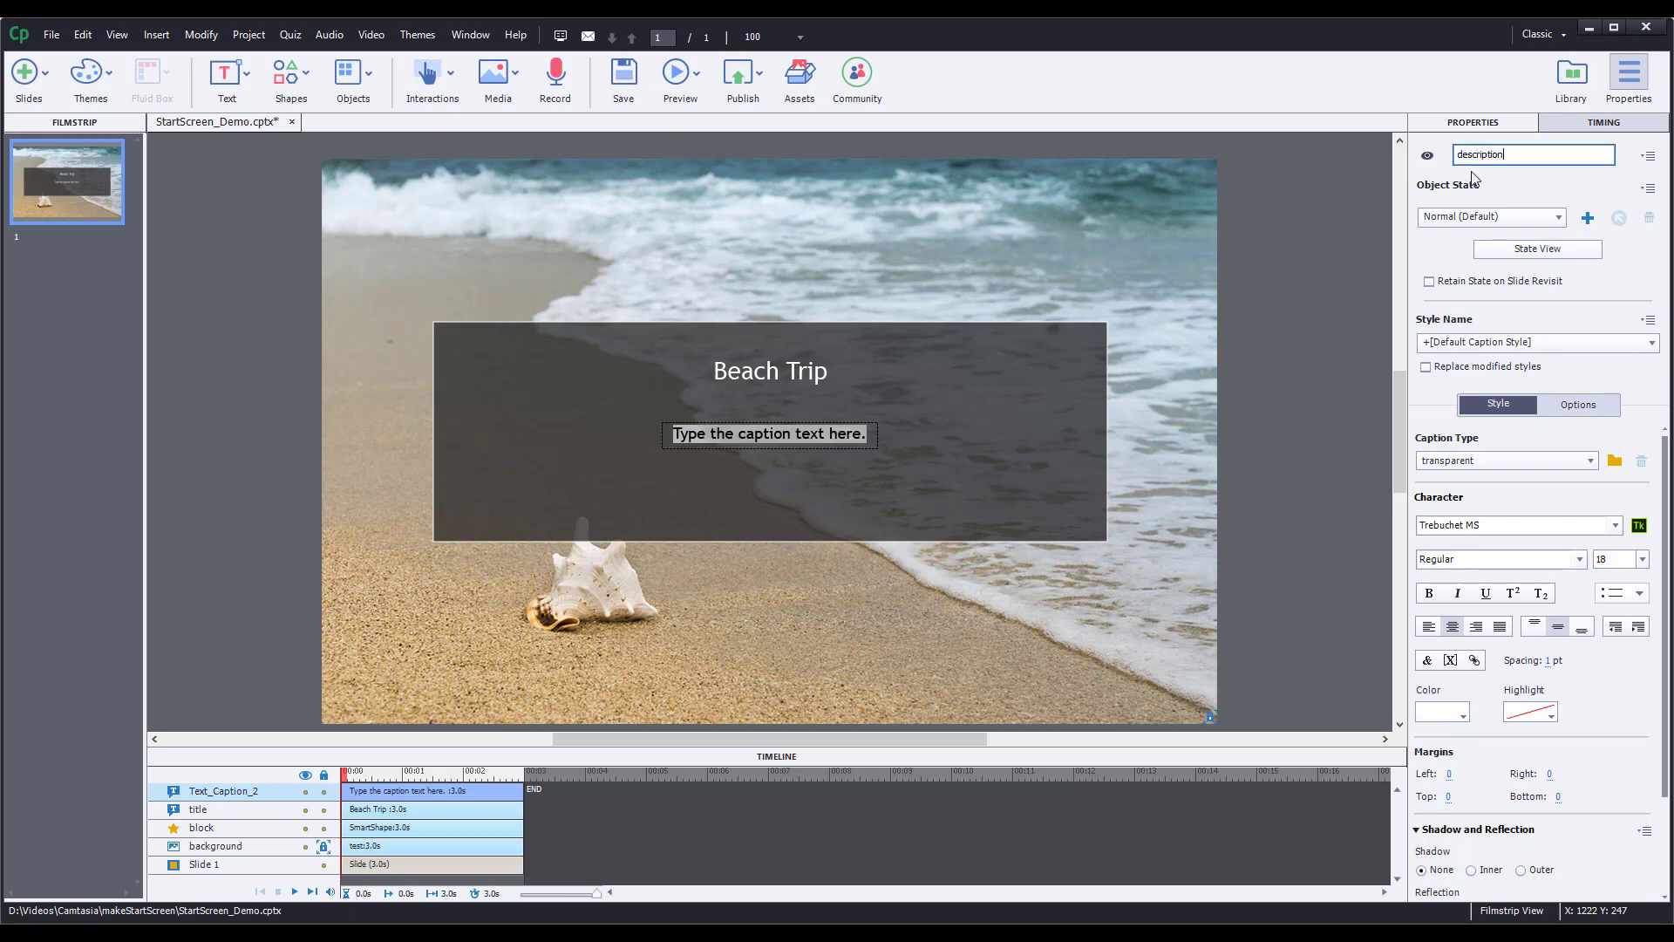
pyautogui.write('description')
pyautogui.press('Return')
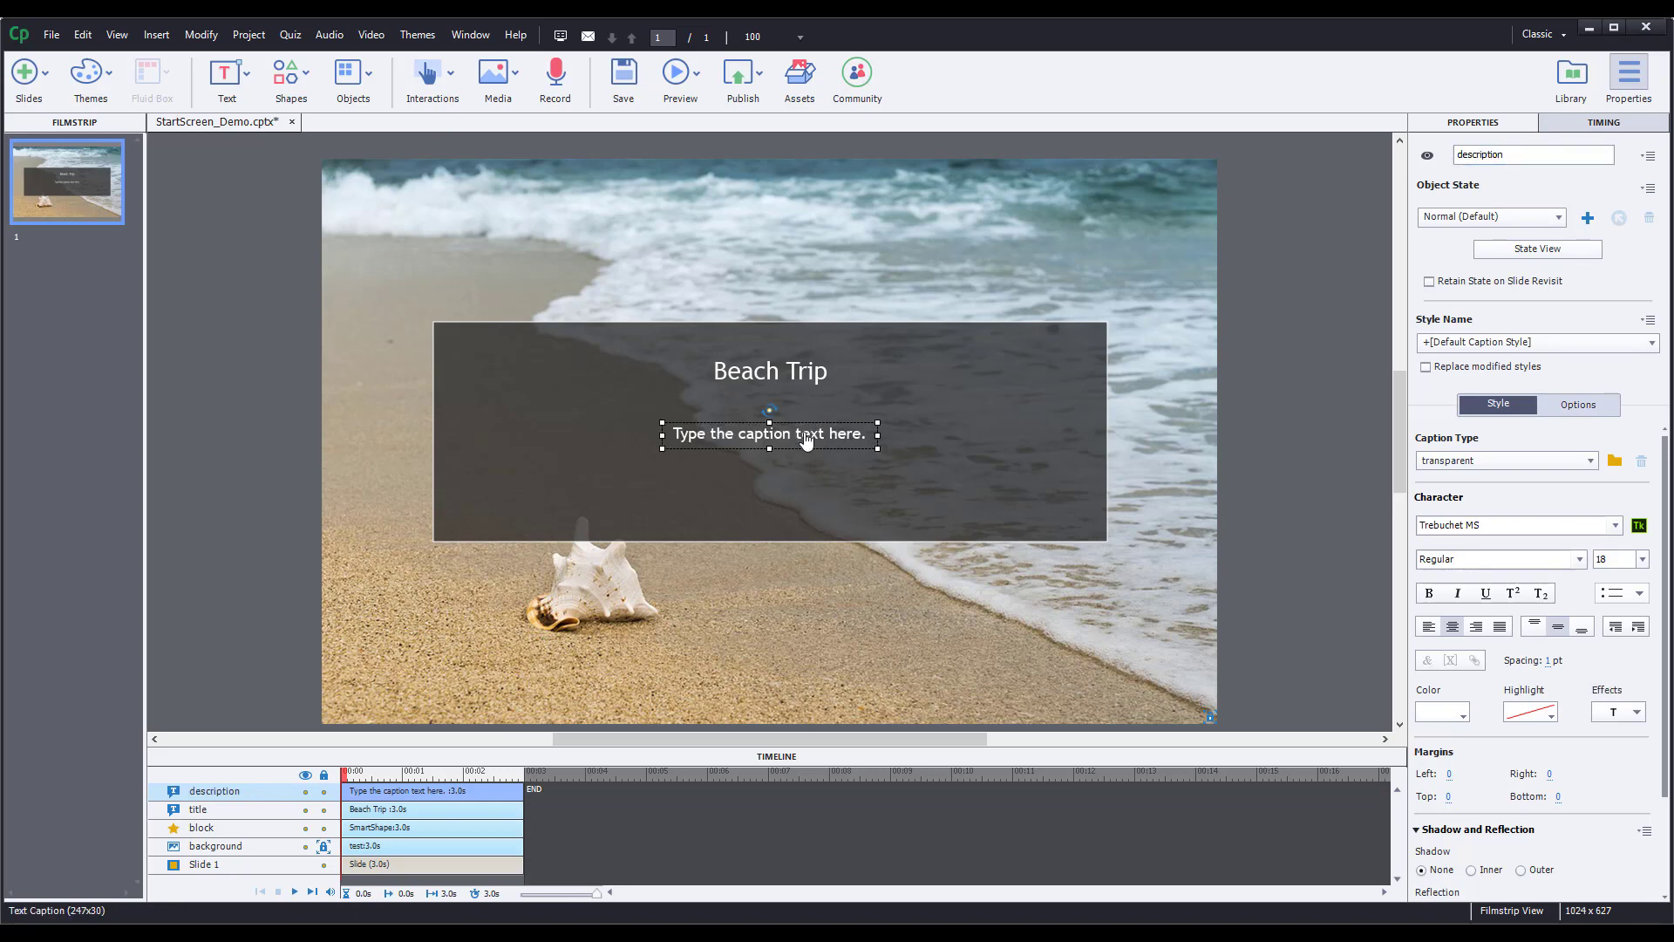
# Replace the description caption's placeholder text with "Beach and Ocean eLearning"
pyautogui.doubleClick(804, 431)
pyautogui.write('Beach and ')
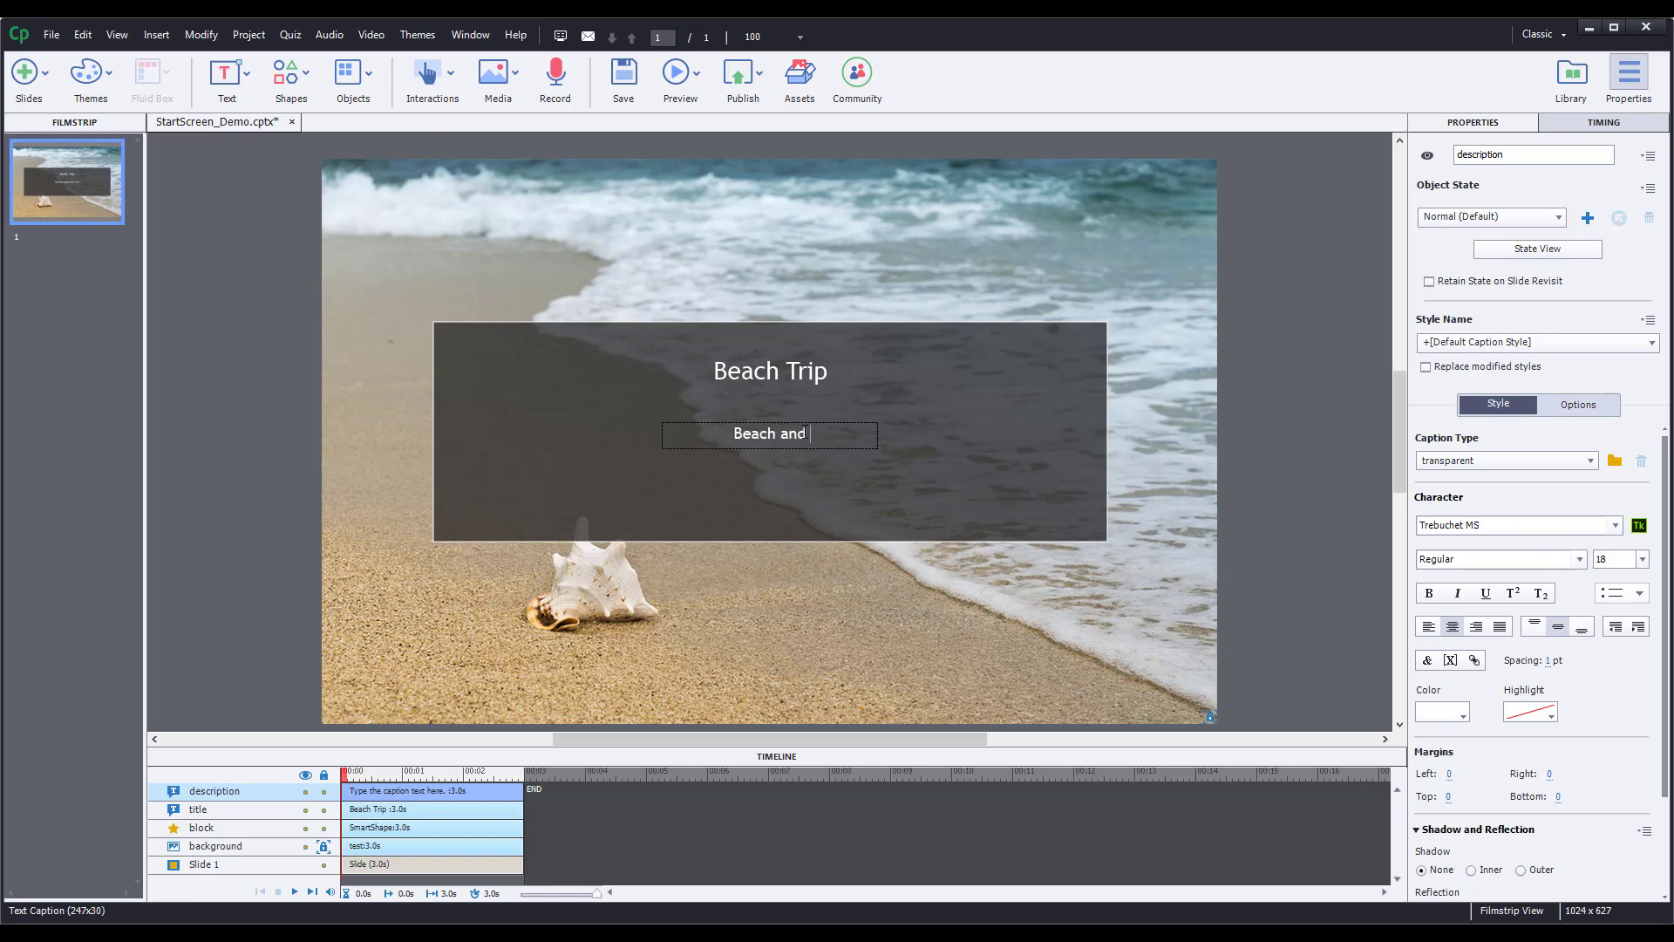
pyautogui.write('Ocean eLearning')
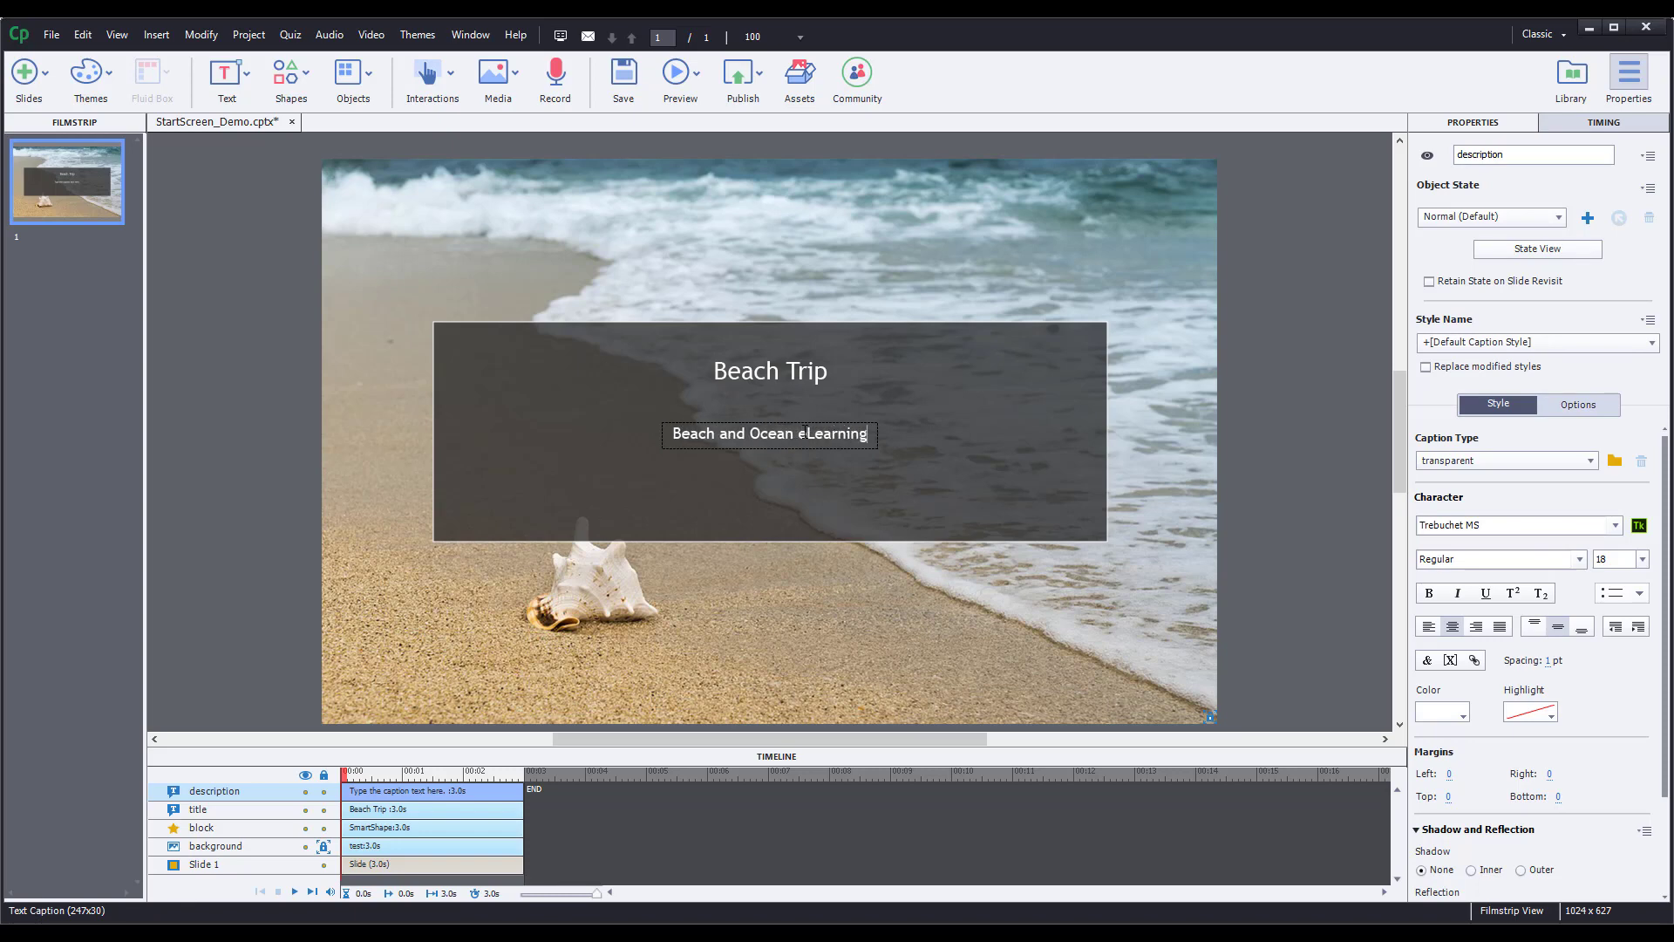
pyautogui.click(785, 463)
# Open the object options for the description caption
pyautogui.rightClick(777, 438)
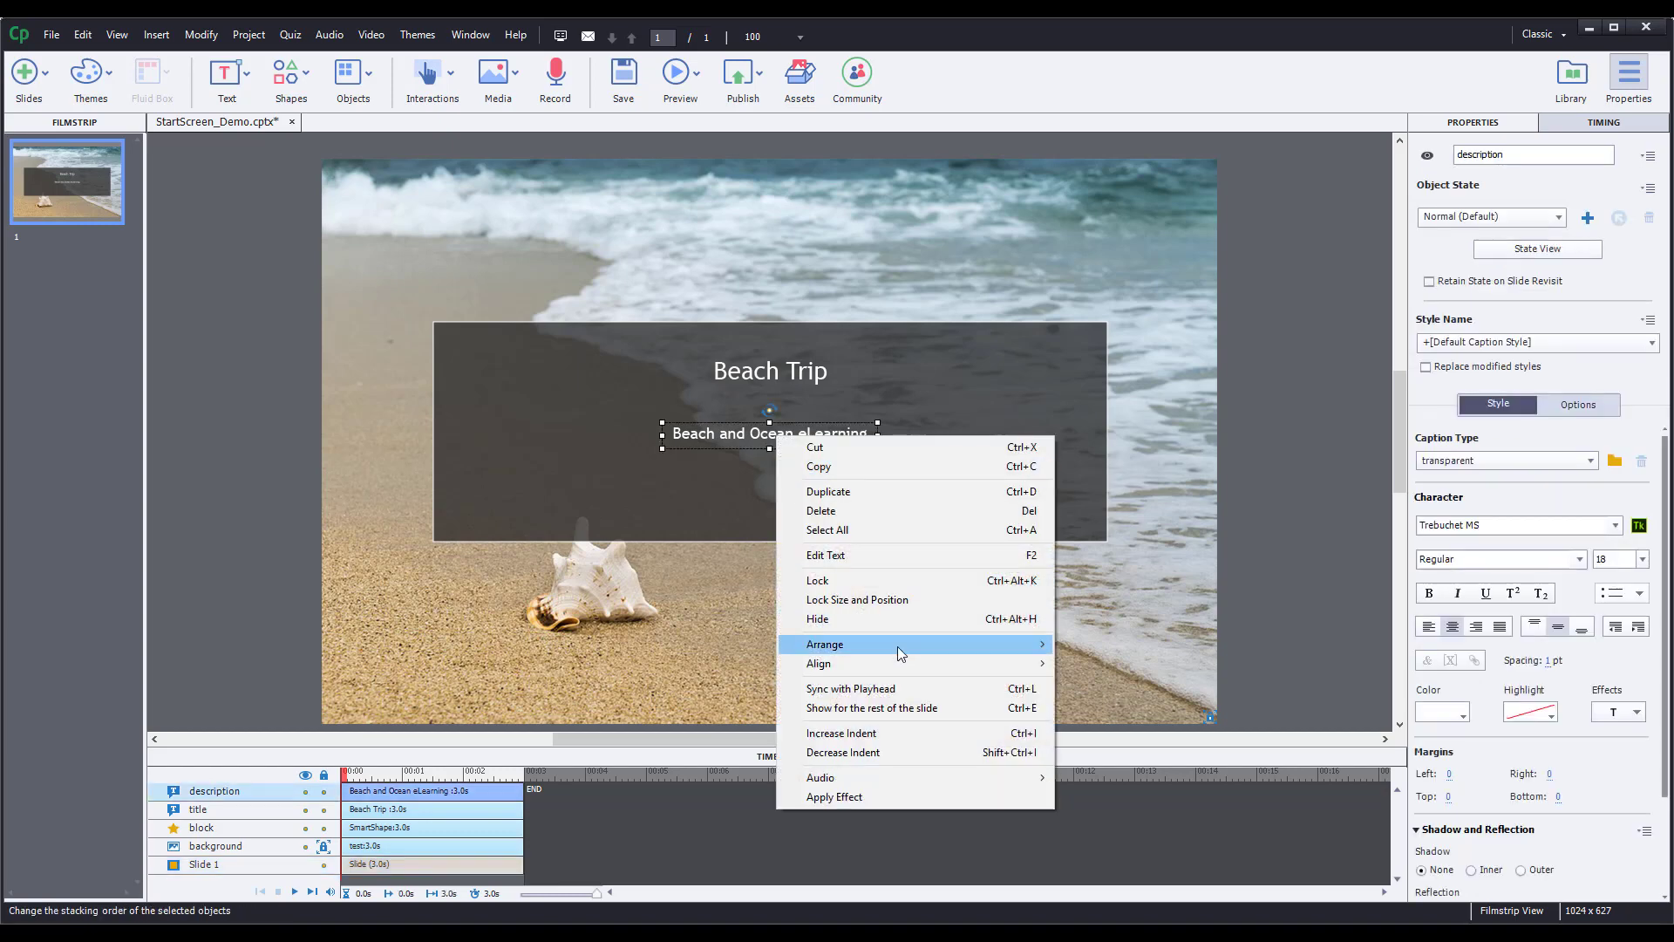